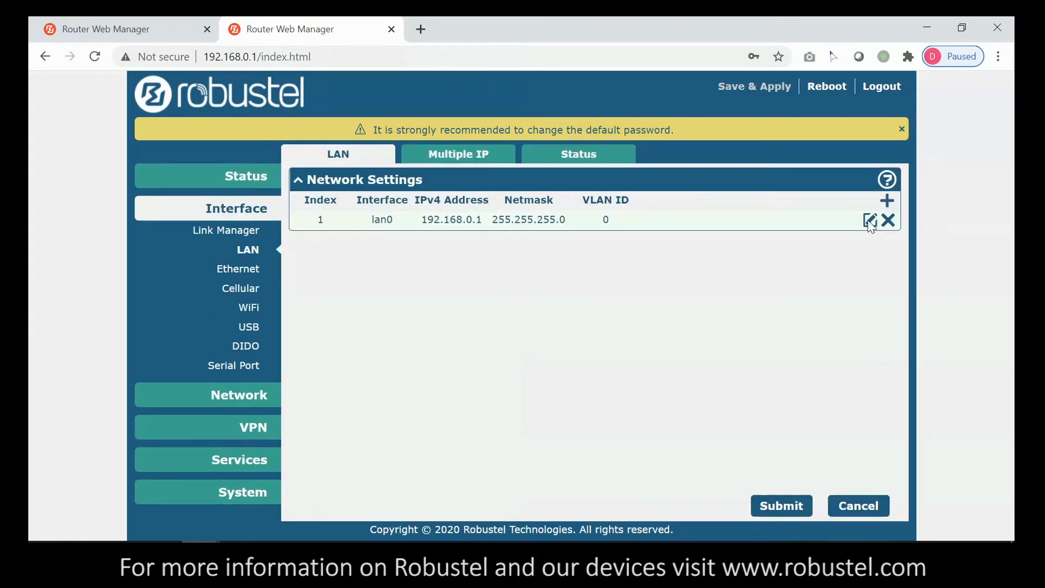
- Open the lan0 entry (192.168.0.1, netmask 255.255.255.0) in the router's LAN settings
click(869, 220)
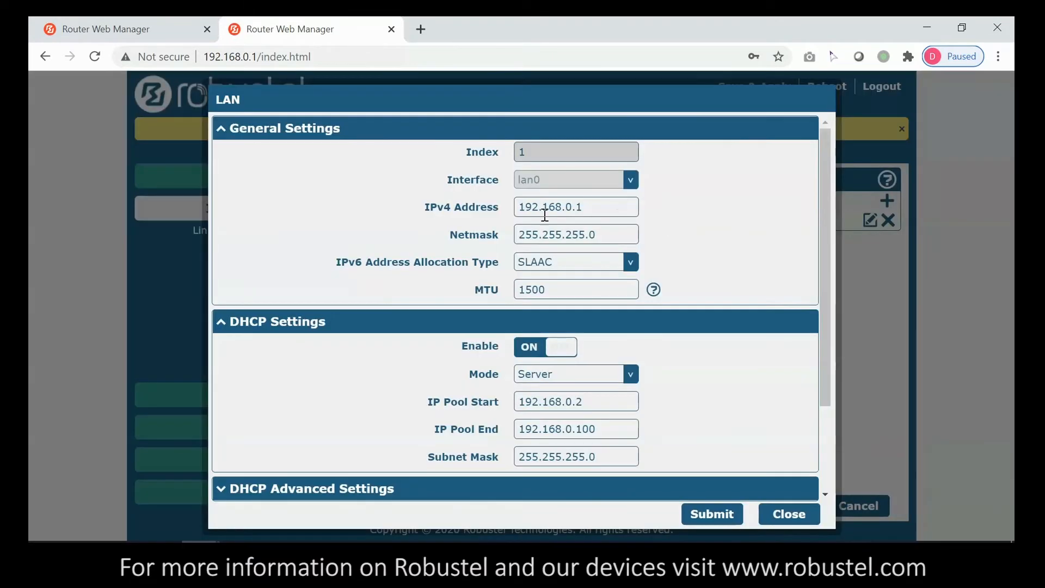
click(587, 205)
click(695, 404)
click(802, 517)
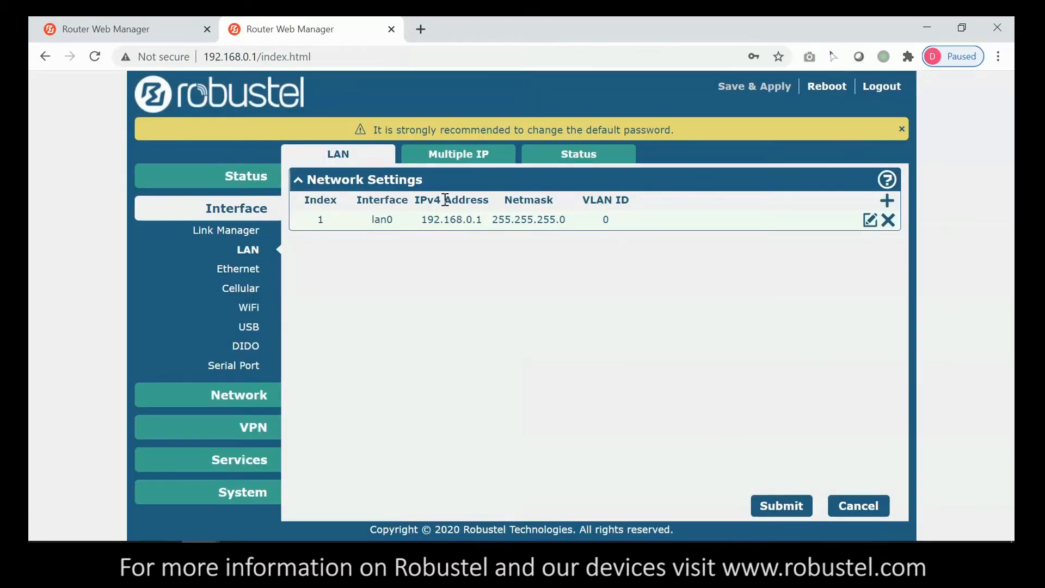
click(154, 30)
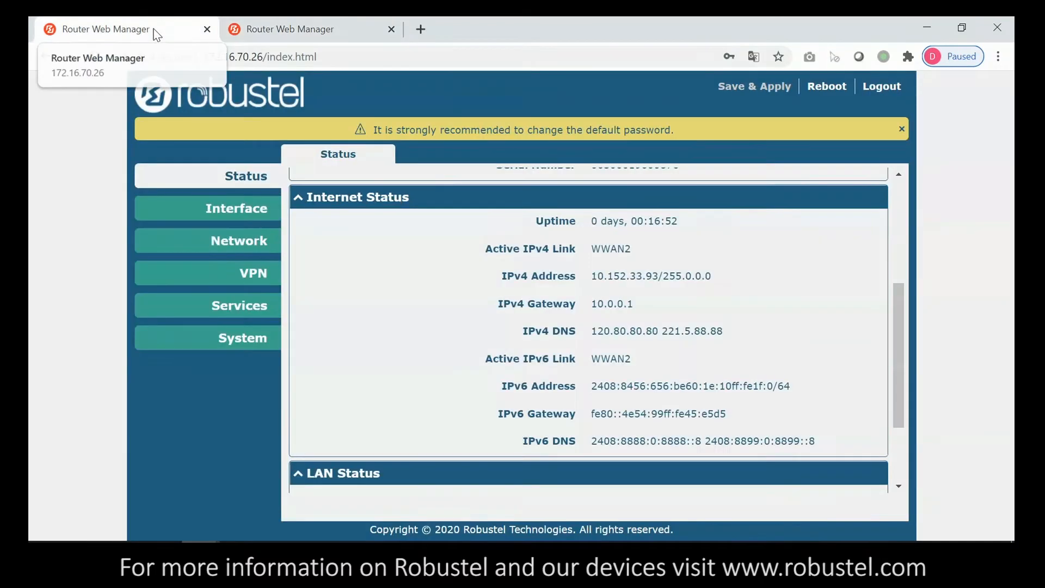
double_click(247, 213)
click(252, 214)
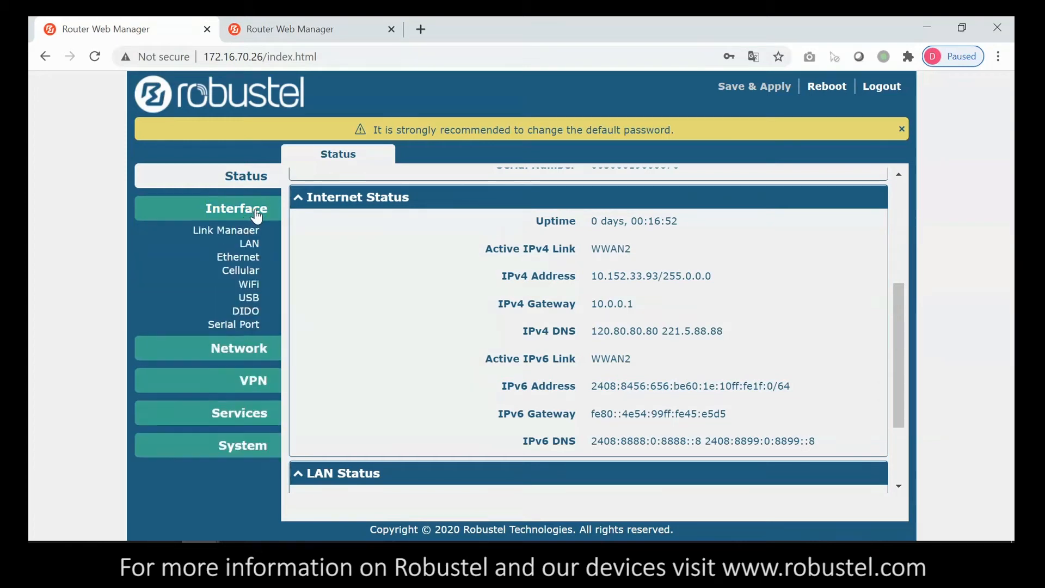
click(249, 250)
click(870, 221)
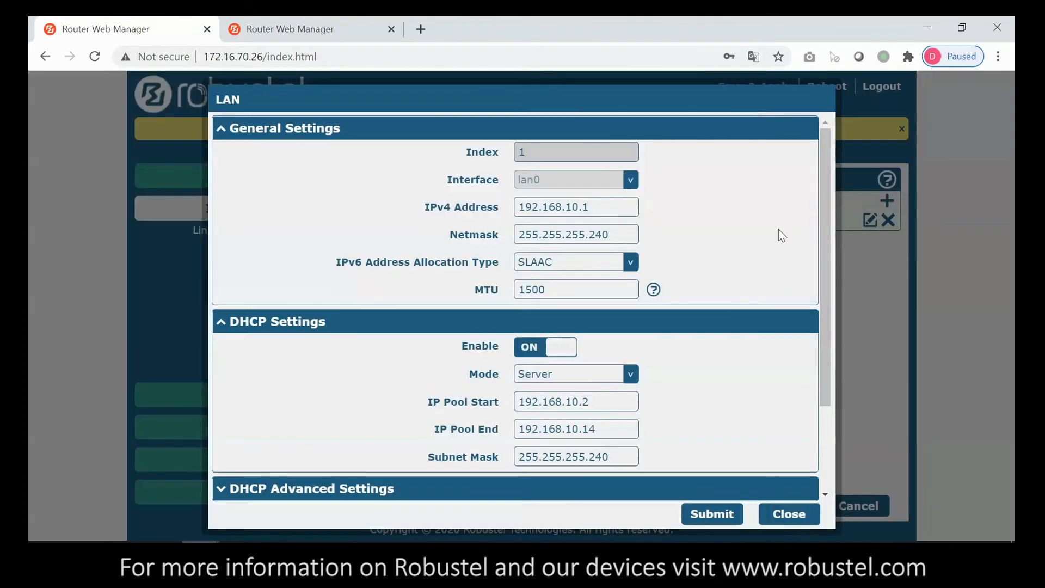
drag(613, 204, 408, 192)
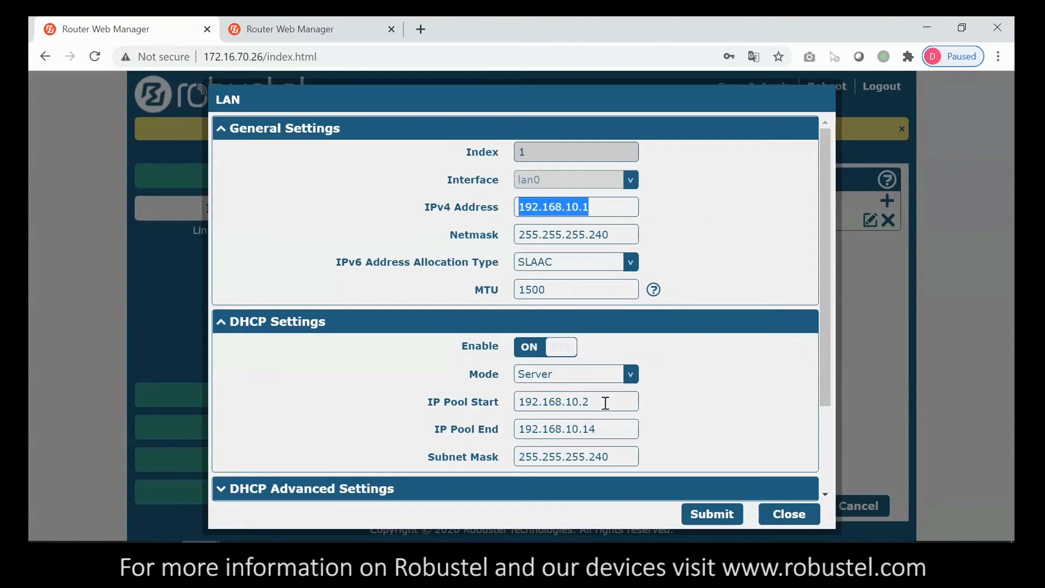
click(587, 400)
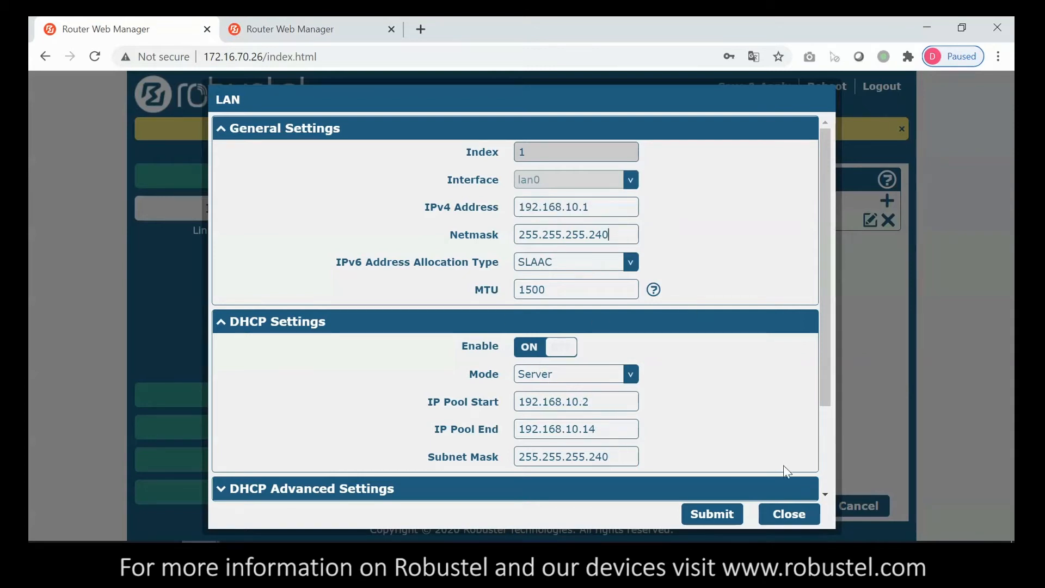
click(779, 512)
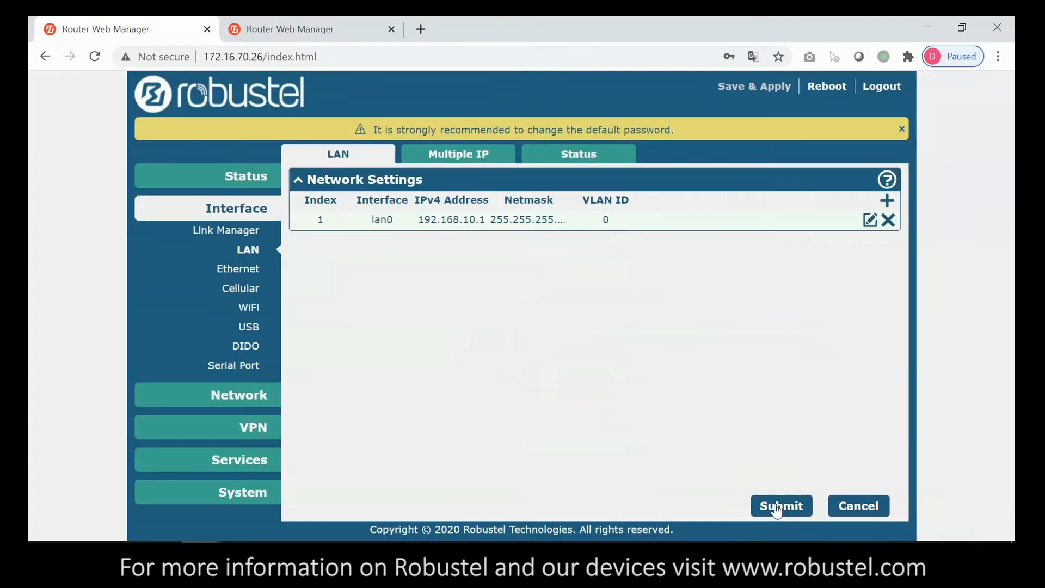
click(275, 35)
- Add a new IPsec tunnel on the 192.168.0.1 router with description A
click(262, 430)
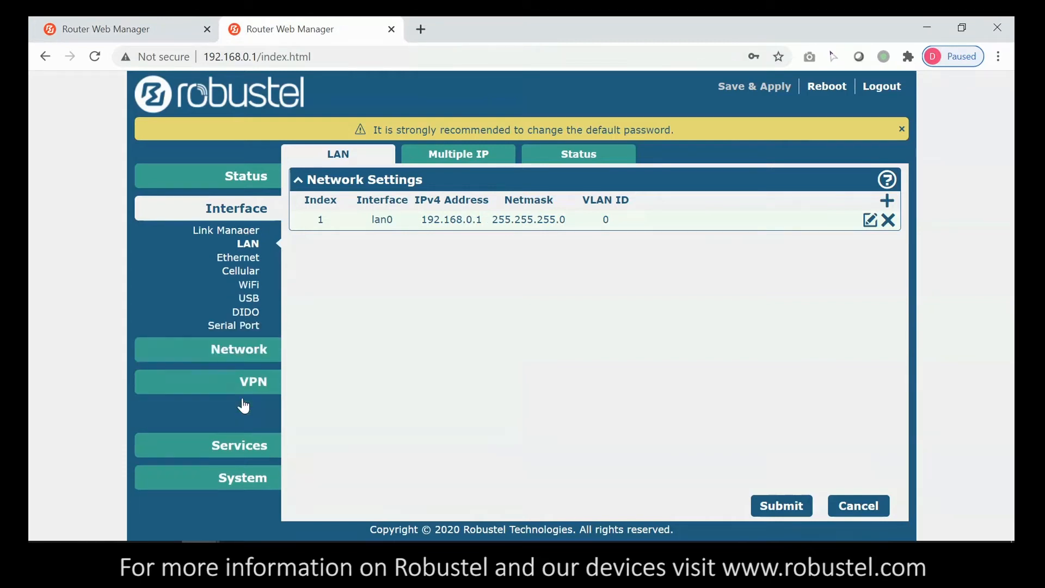
click(255, 298)
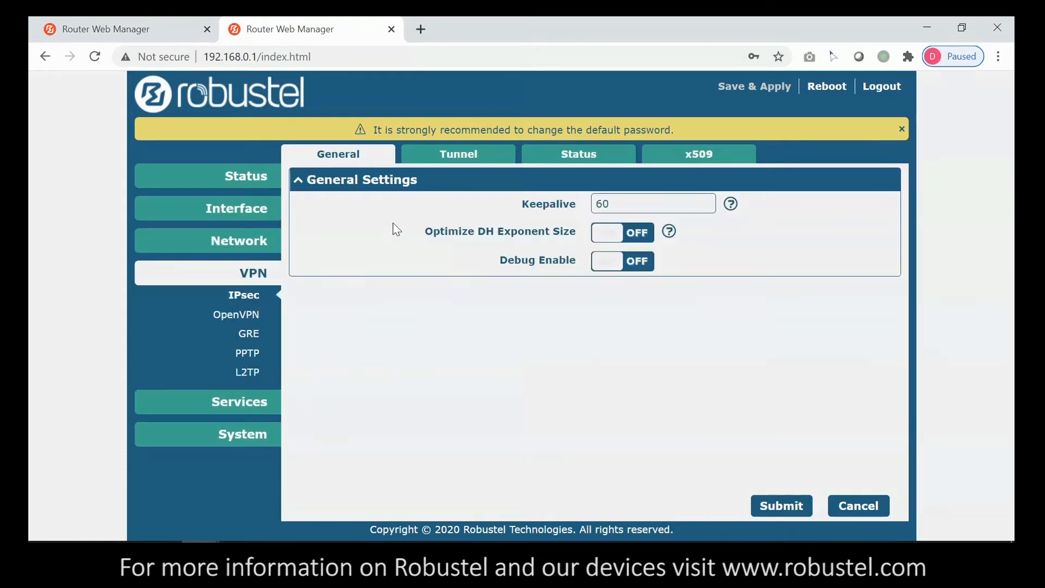
click(460, 156)
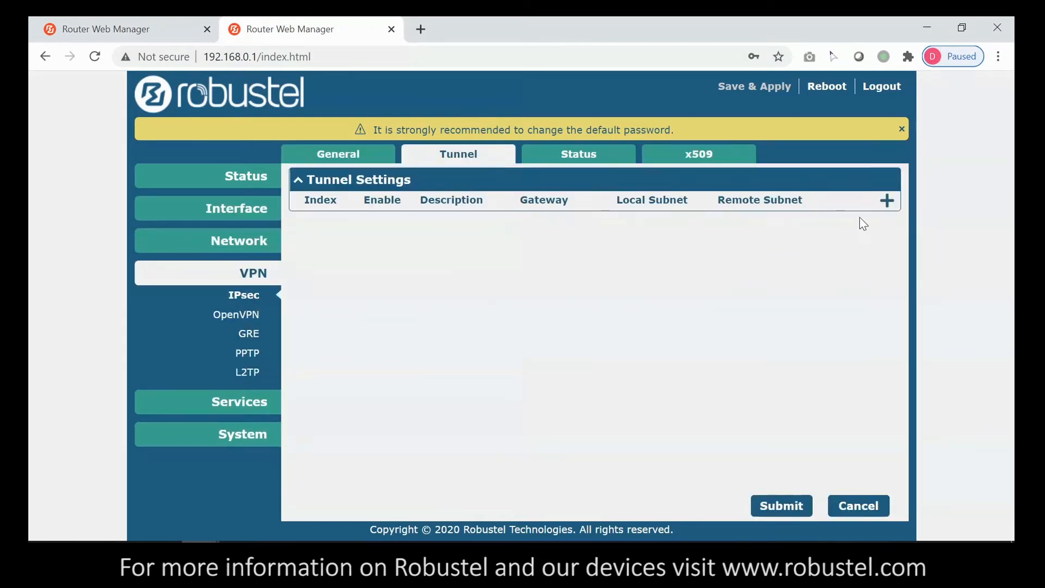
click(886, 201)
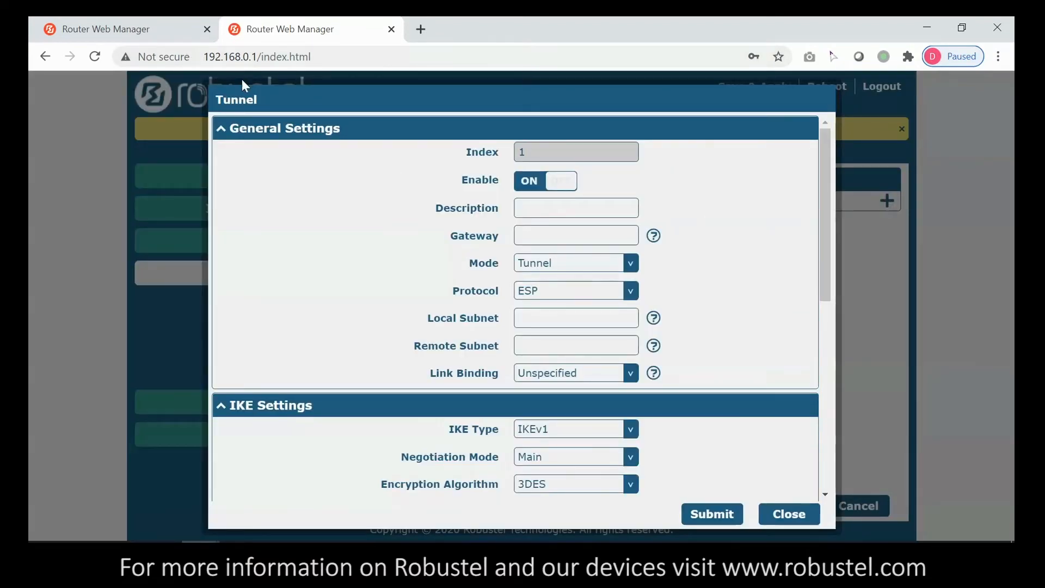
click(597, 212)
text(A)
click(568, 238)
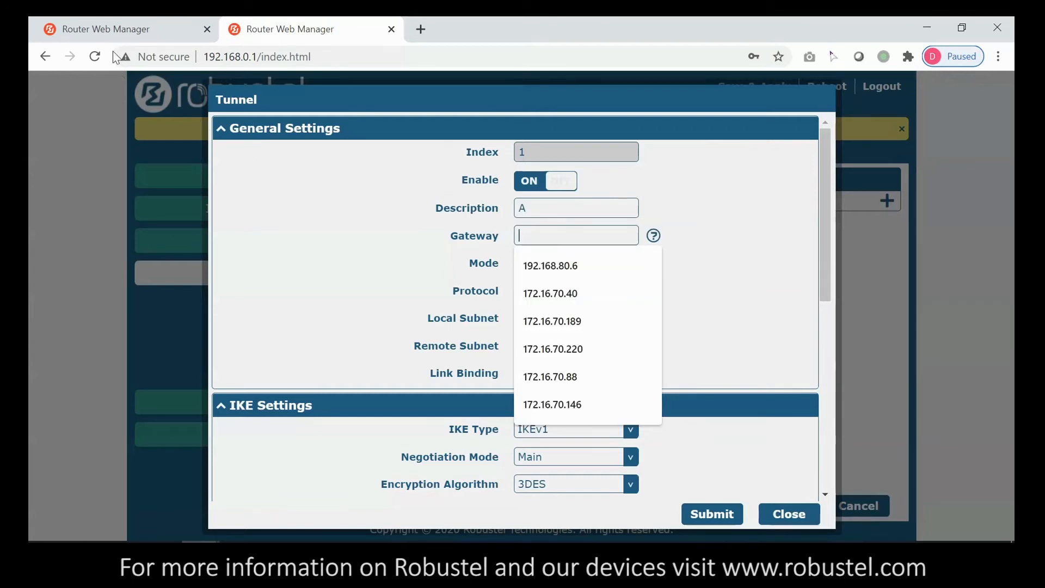
- Bring up the other router's Status page showing the R3000-4L on firmware 3.3.1
click(131, 31)
click(261, 183)
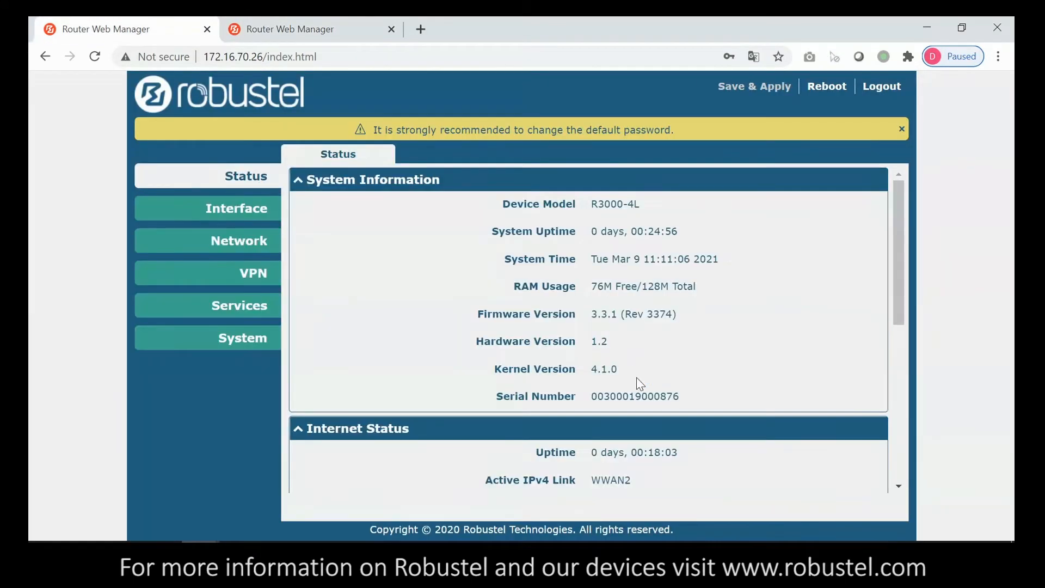
scroll(636, 377, down, 5)
- Copy the other router's IPv6 address and paste it as tunnel A's gateway
drag(592, 387, 773, 386)
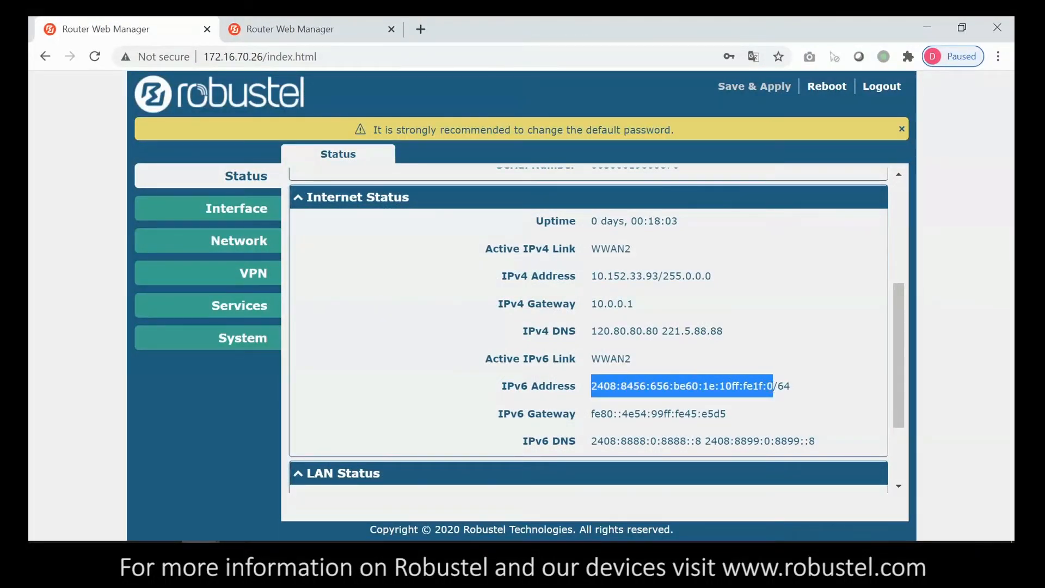
click(305, 28)
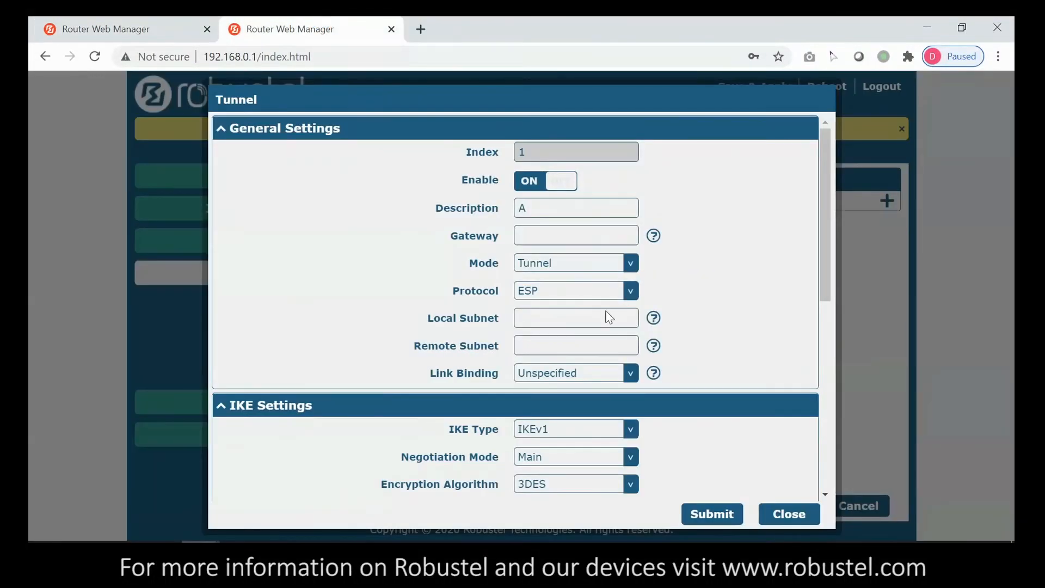
click(541, 235)
key(ctrl+v)
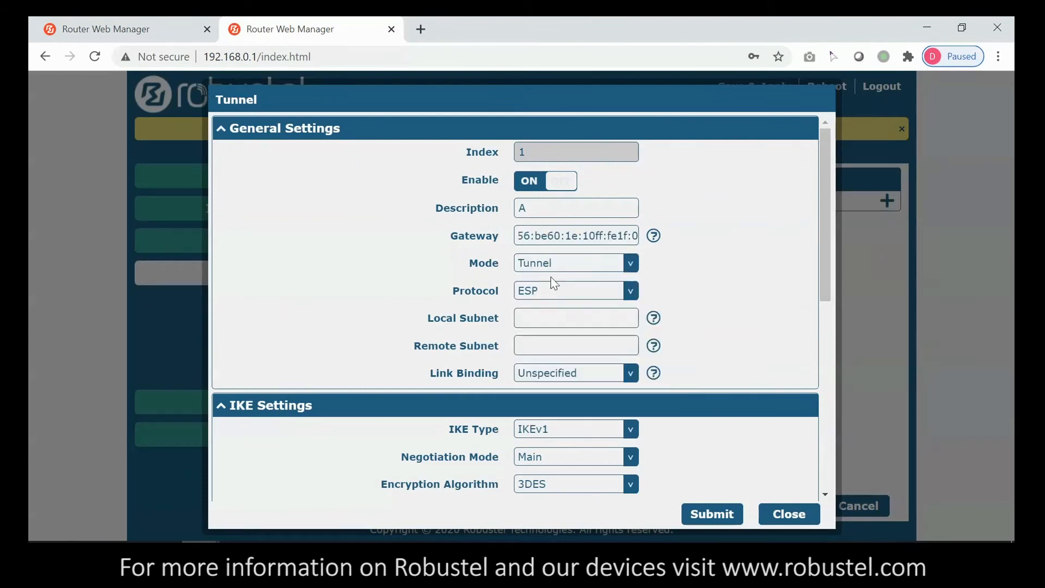
- Set local subnet 192.168.0.0/24, remote subnet 192.168.10.0/28, and link binding WWAN2
click(549, 318)
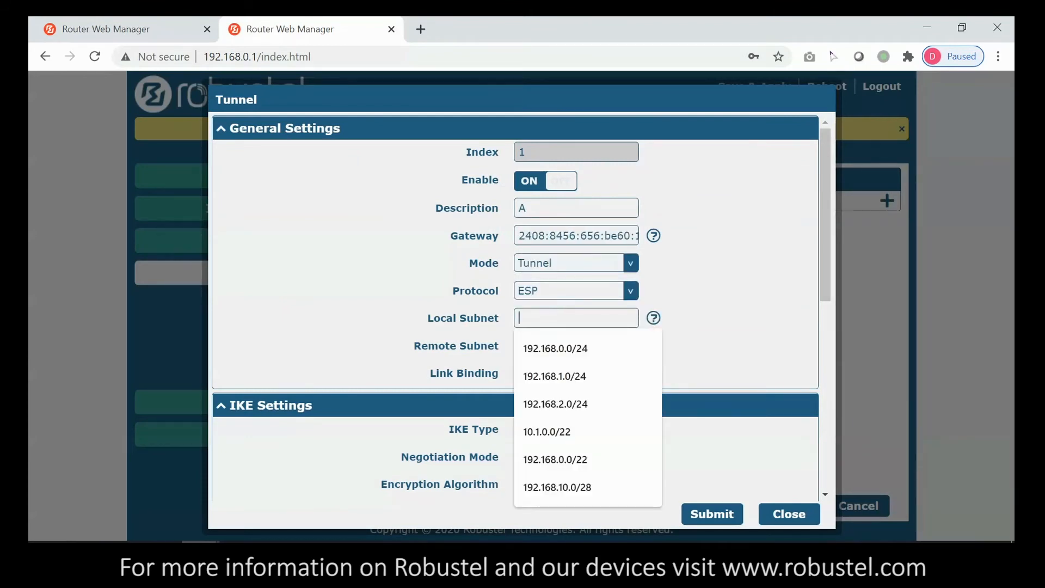
click(551, 349)
click(555, 347)
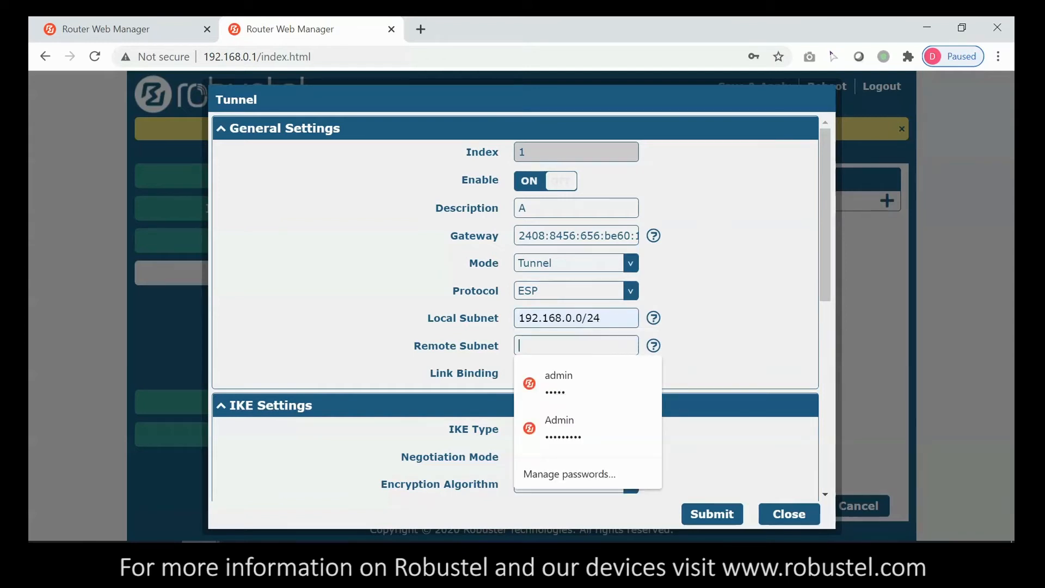
text(192)
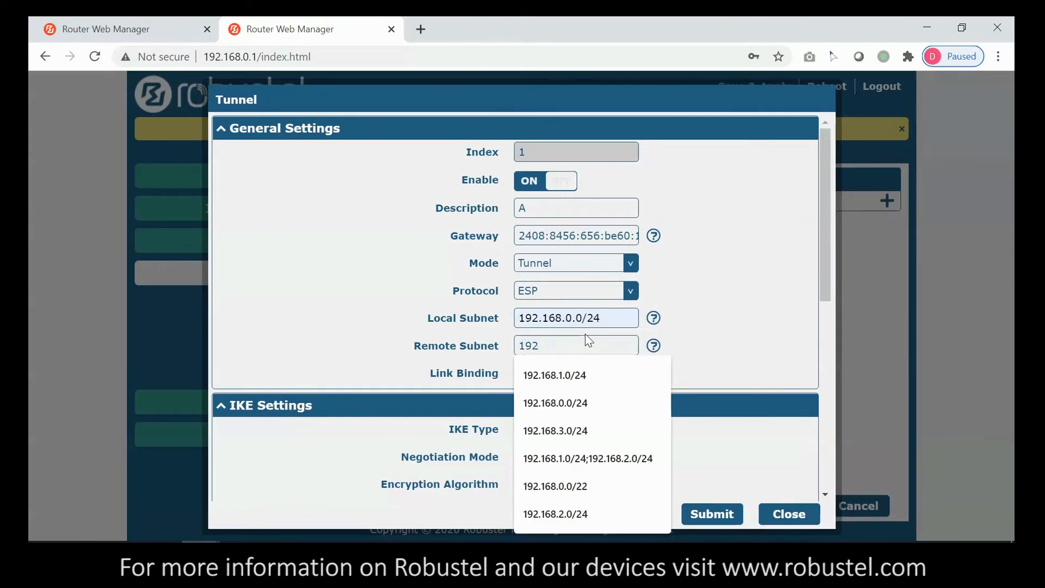
text(.168.10.)
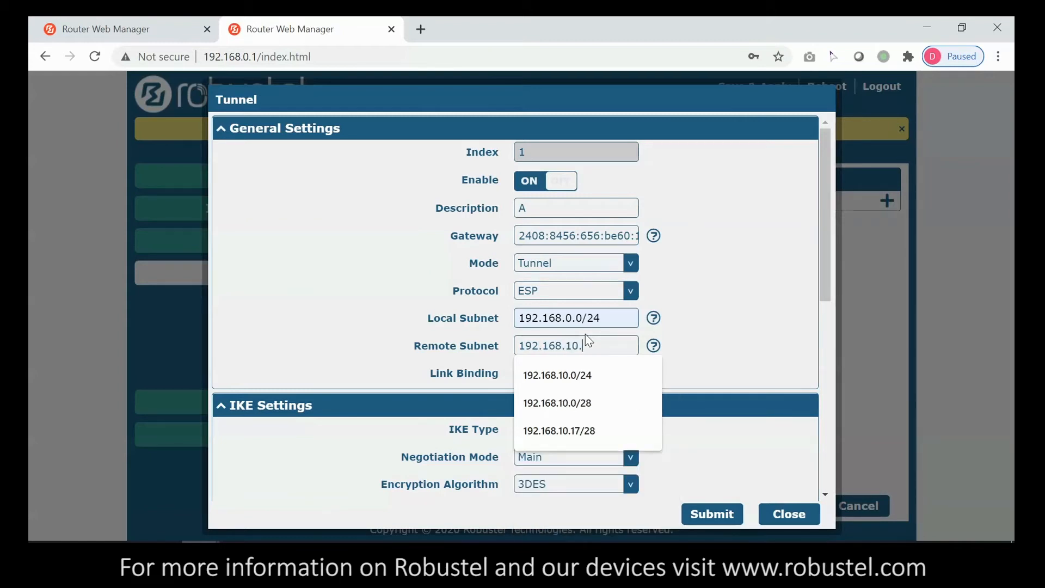
text(0/28)
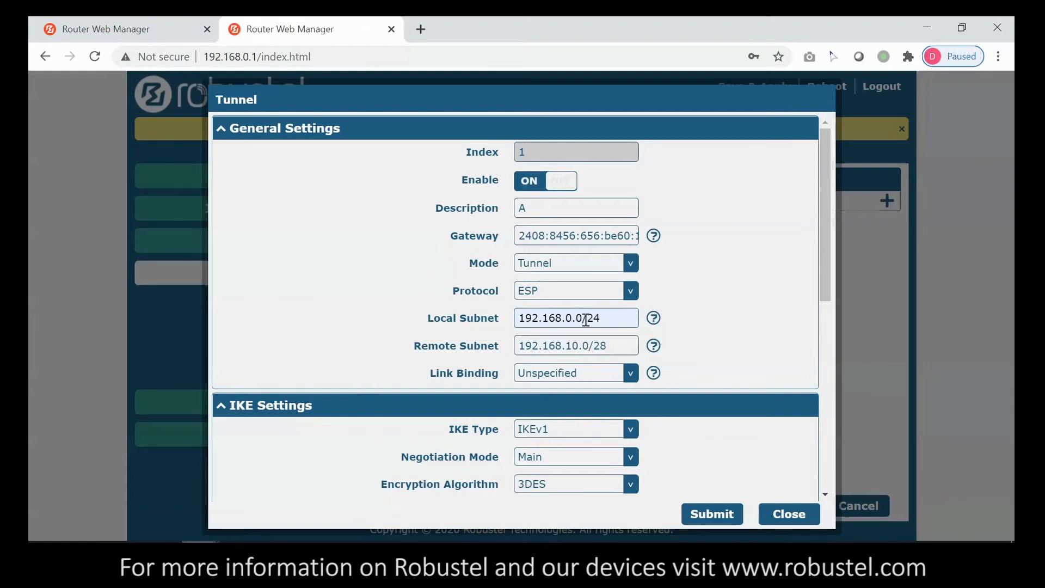
click(564, 374)
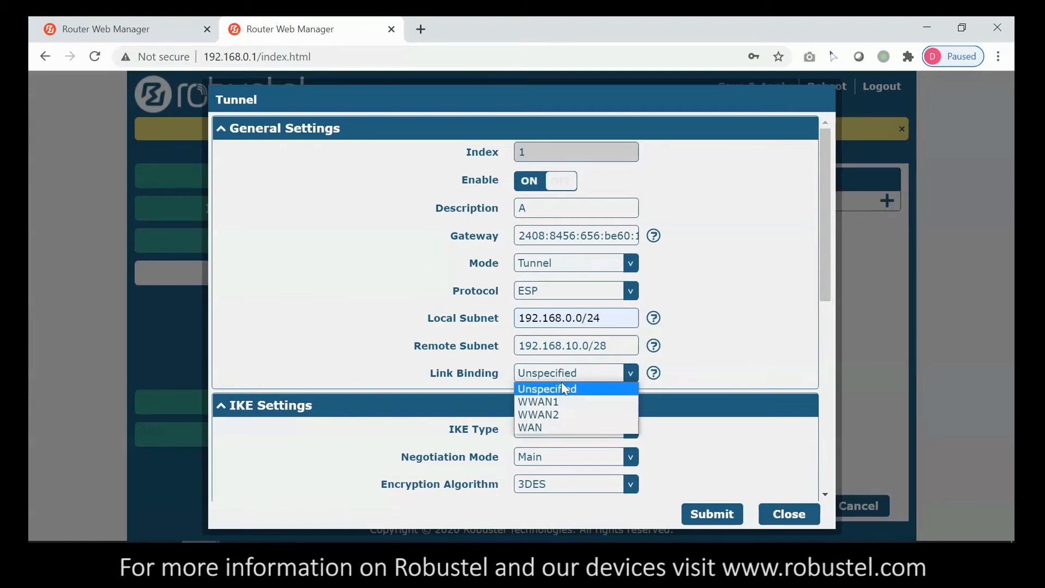
click(552, 414)
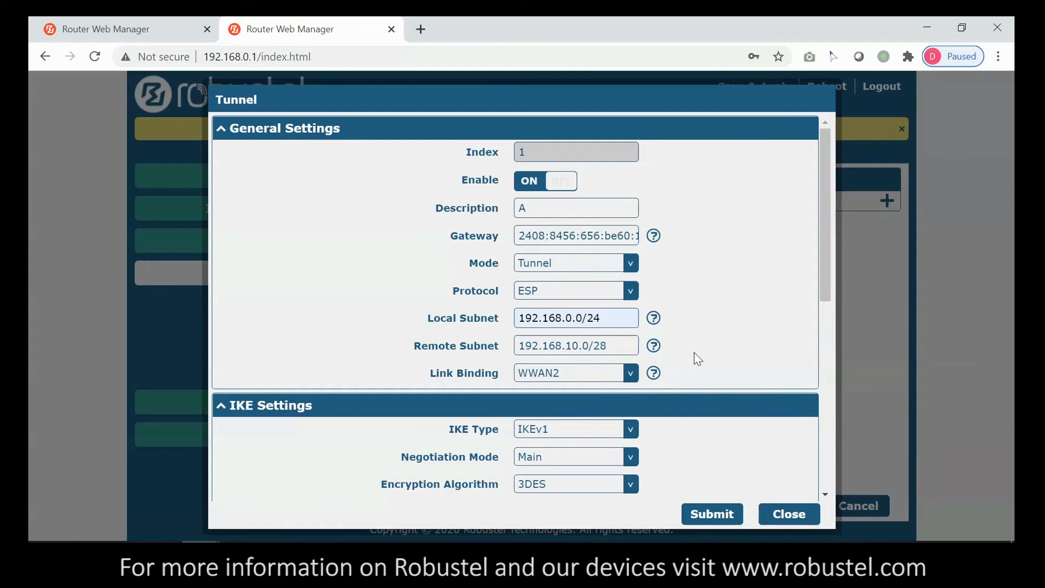
scroll(693, 353, down, 3)
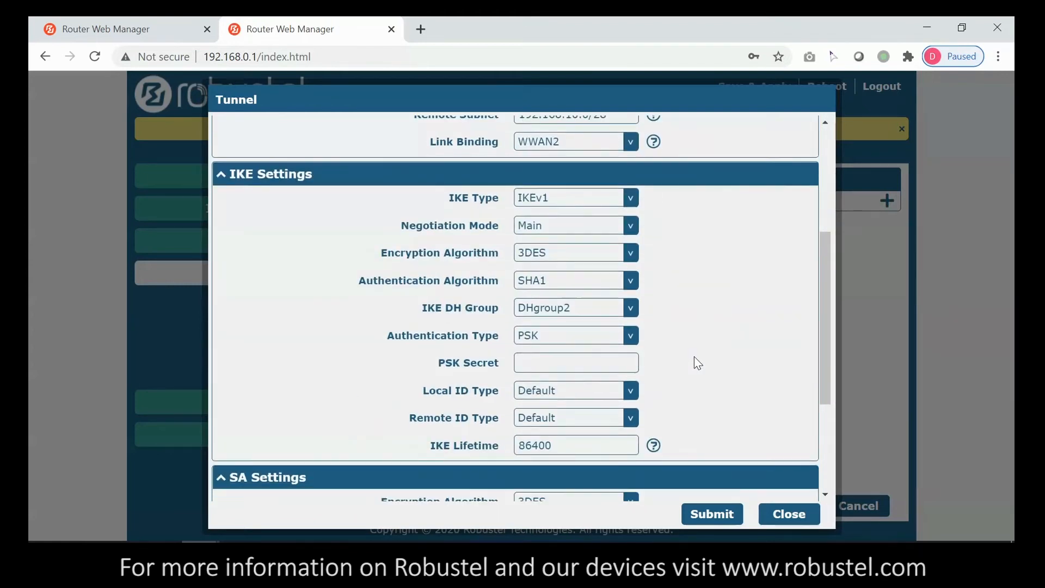
- Enter tunnel A's pre-shared key in PSK Secret and submit the tunnel
scroll(659, 357, up, 1)
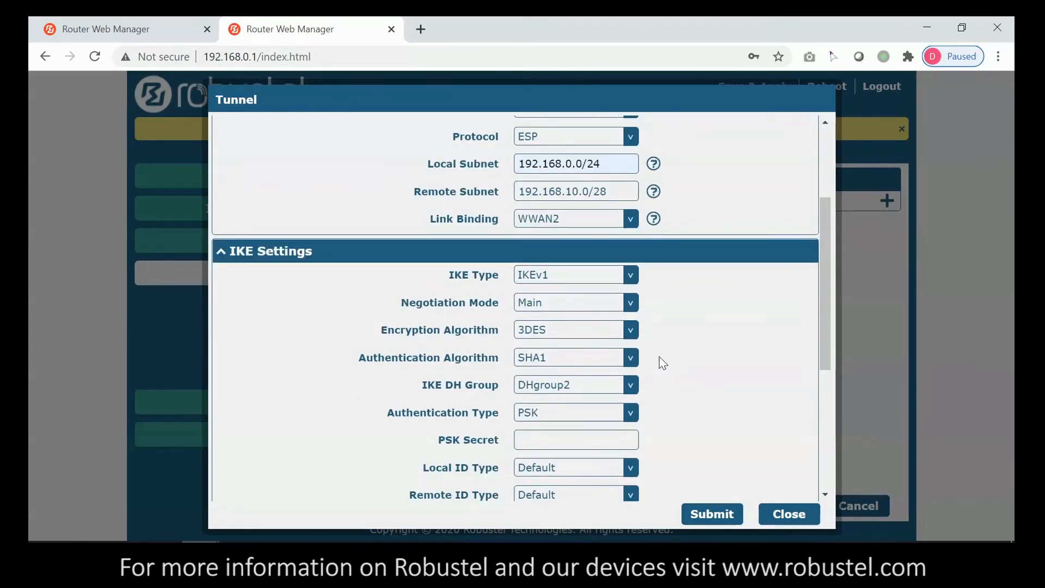
scroll(658, 360, down, 1)
click(576, 363)
text(12345)
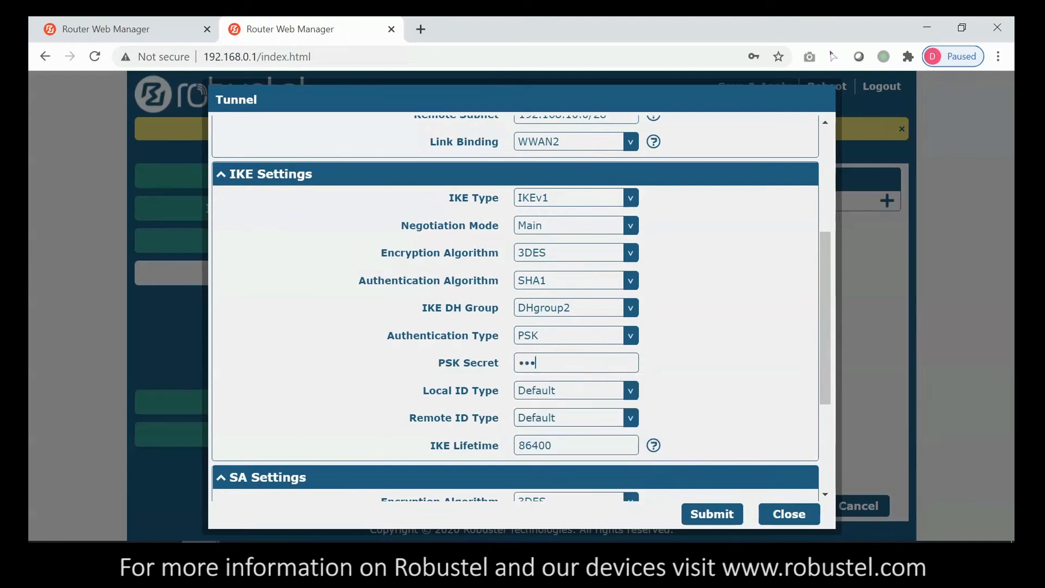
scroll(716, 393, down, 2)
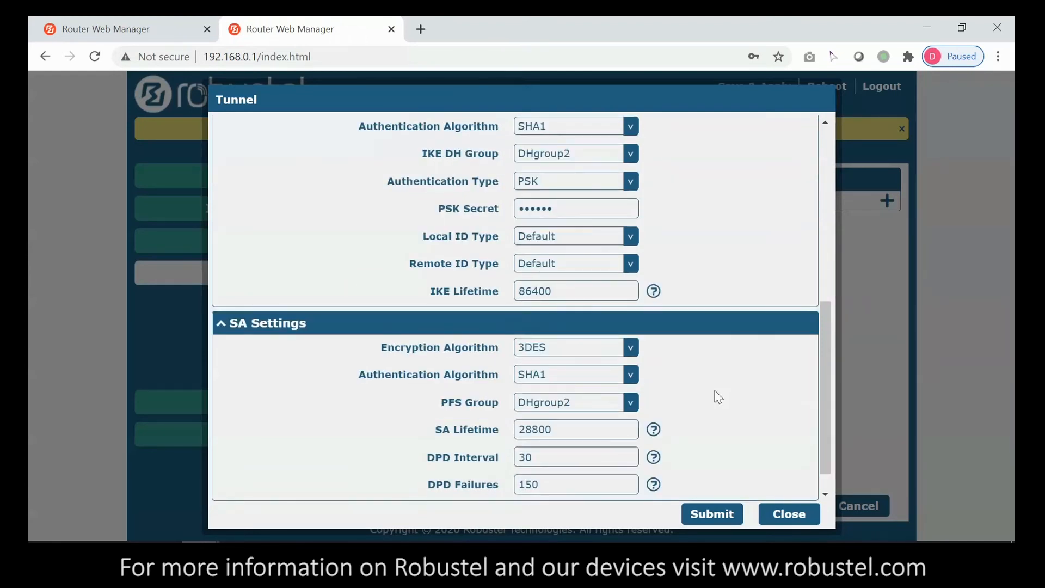
scroll(730, 468, down, 1)
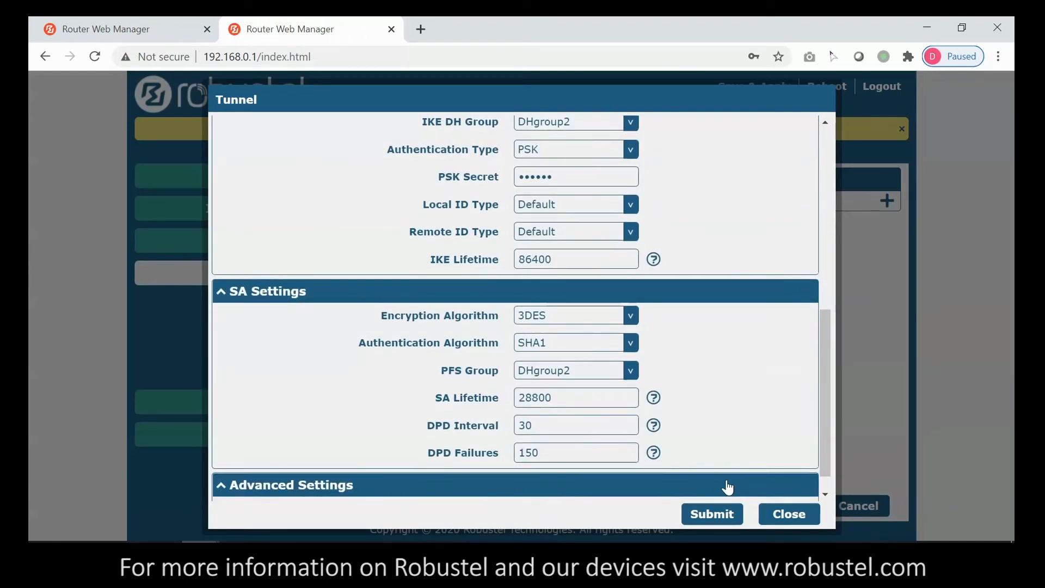
scroll(729, 470, down, 2)
click(729, 514)
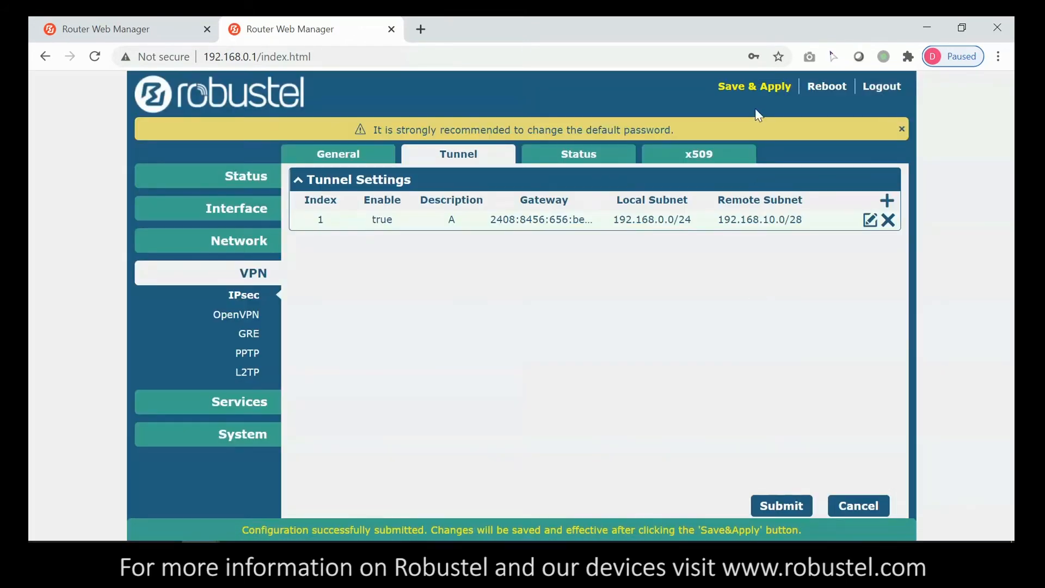
- Save and apply tunnel A, then start a new tunnel described B on the second router
click(754, 88)
click(779, 79)
click(133, 23)
click(246, 276)
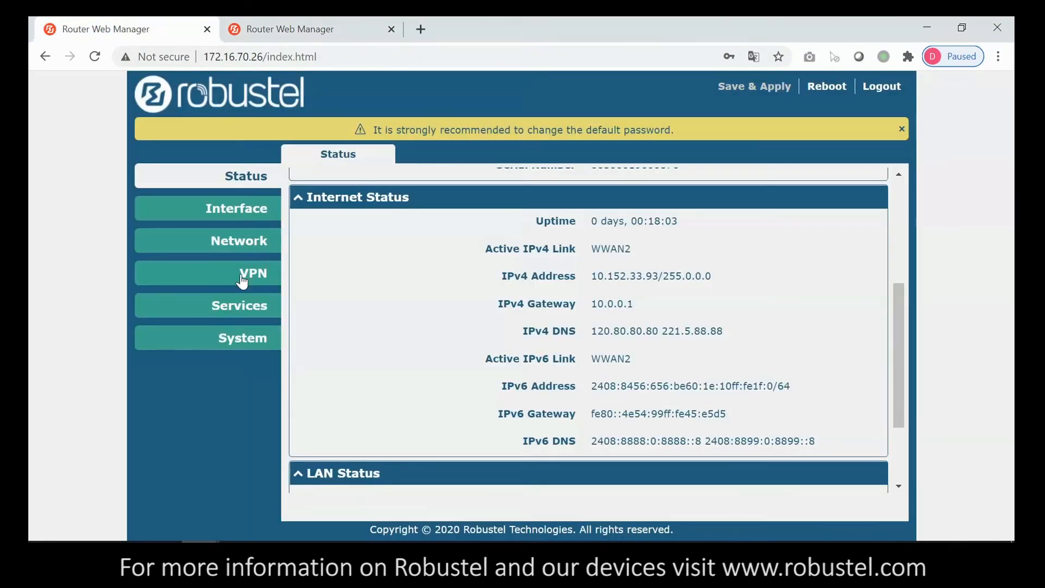
click(262, 300)
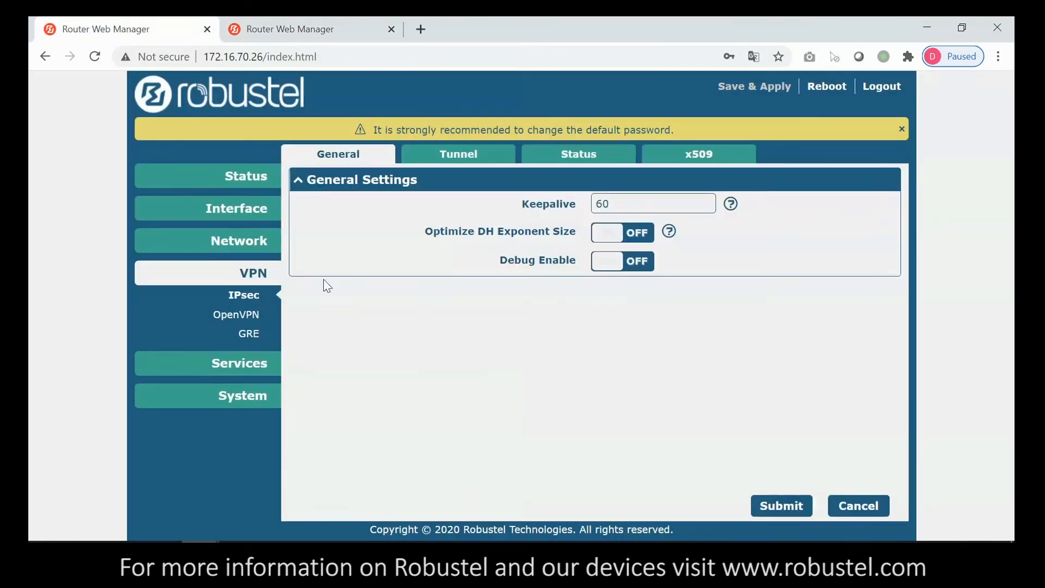
click(465, 163)
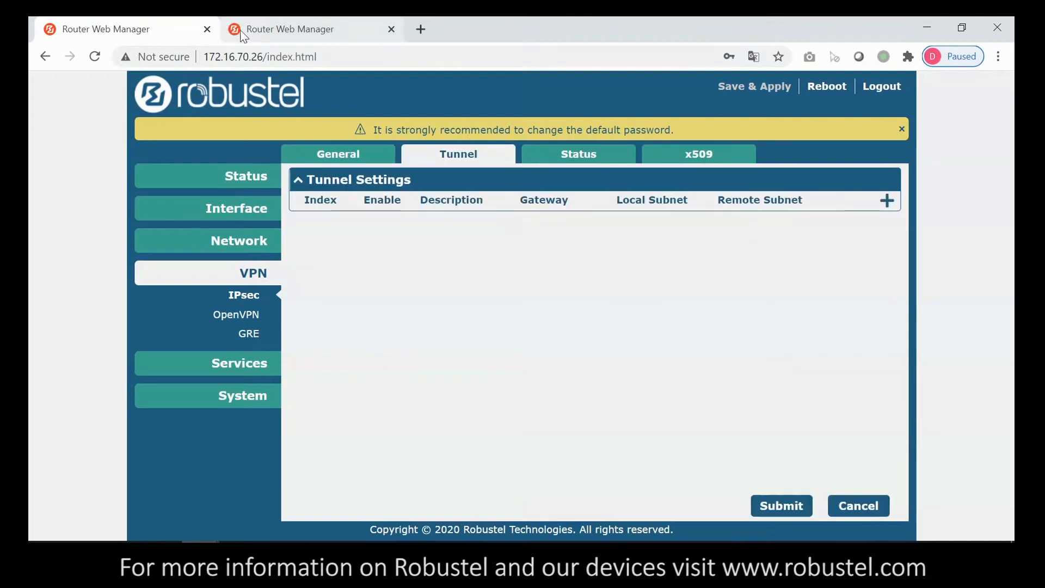
click(885, 202)
click(546, 207)
text(A)
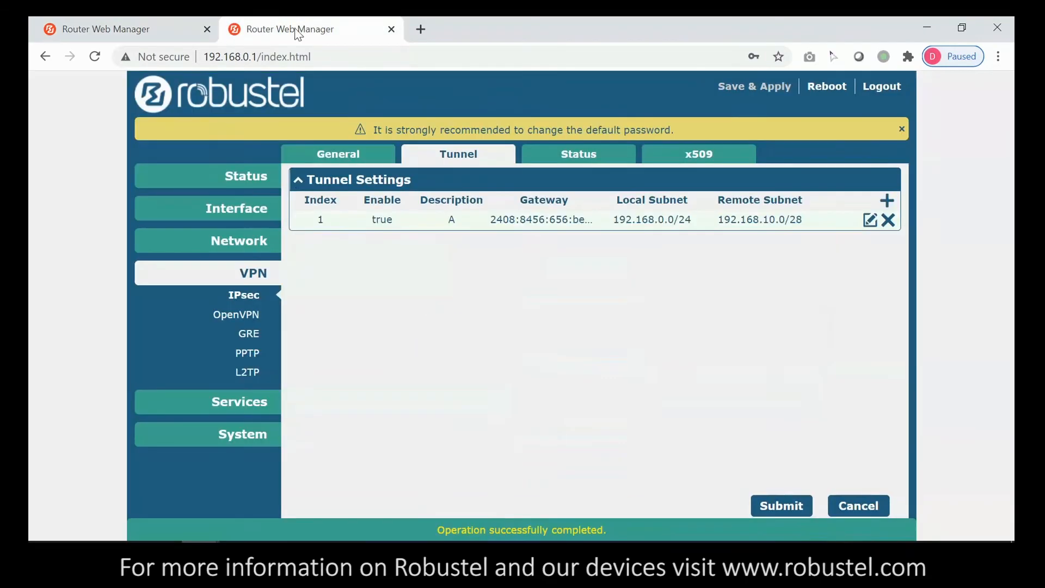
- Select the first router's IPv6 address on the Status page
click(251, 188)
scroll(623, 371, down, 5)
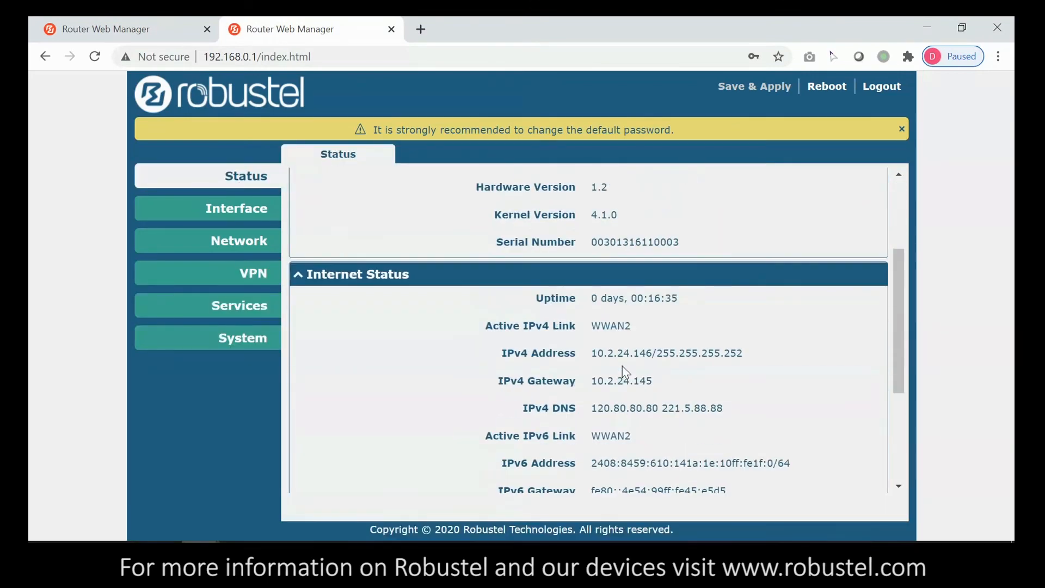
drag(591, 386, 773, 386)
- Copy the first router's IPv6 address and paste it as tunnel B's gateway
key(ctrl+c)
click(109, 28)
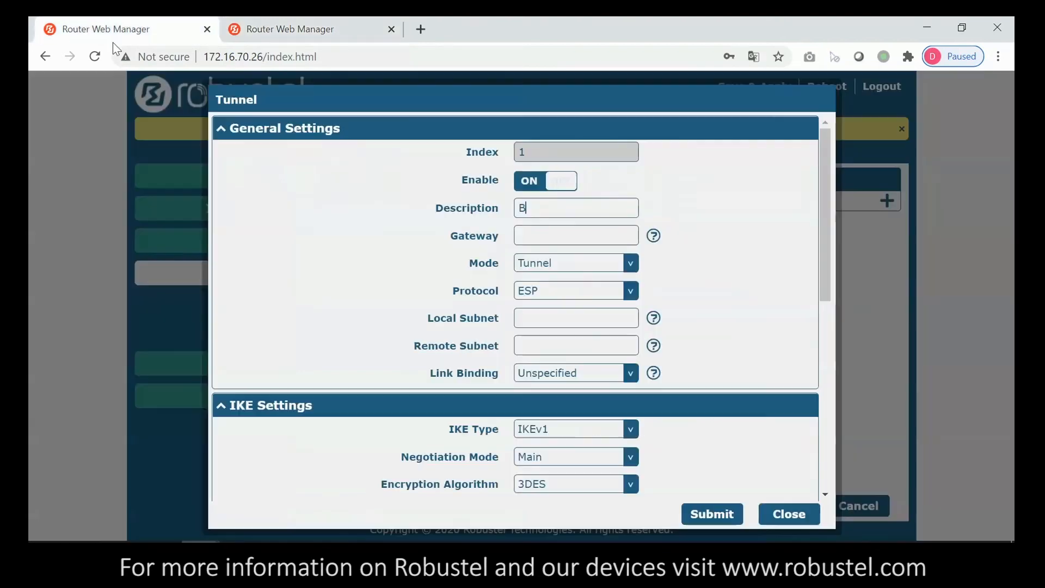
click(575, 236)
key(ctrl+v)
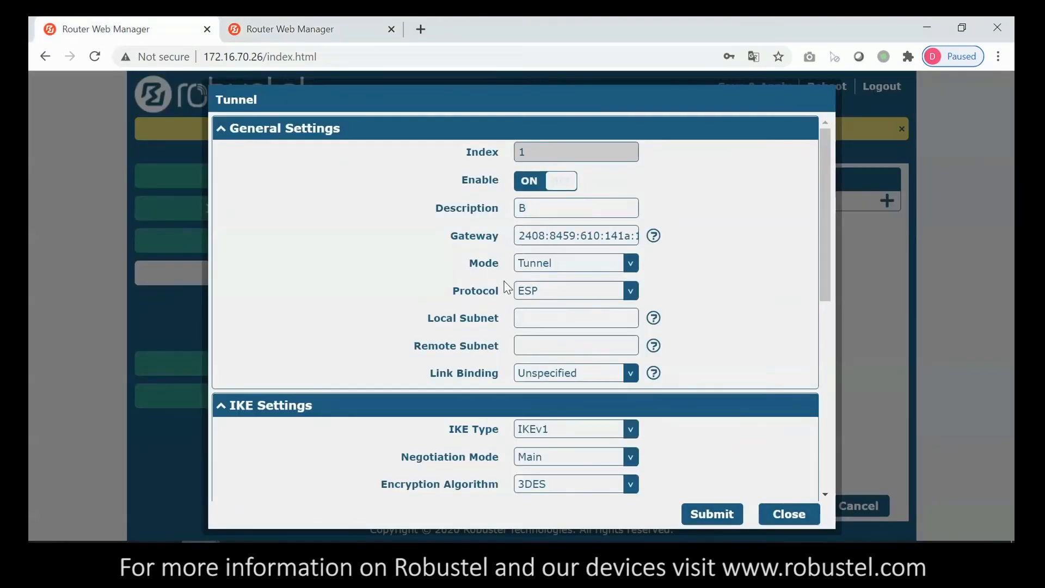
- Set local subnet 192.168.10.0/28, remote subnet 192.168.0.0/24, and link binding WWAN2
click(560, 319)
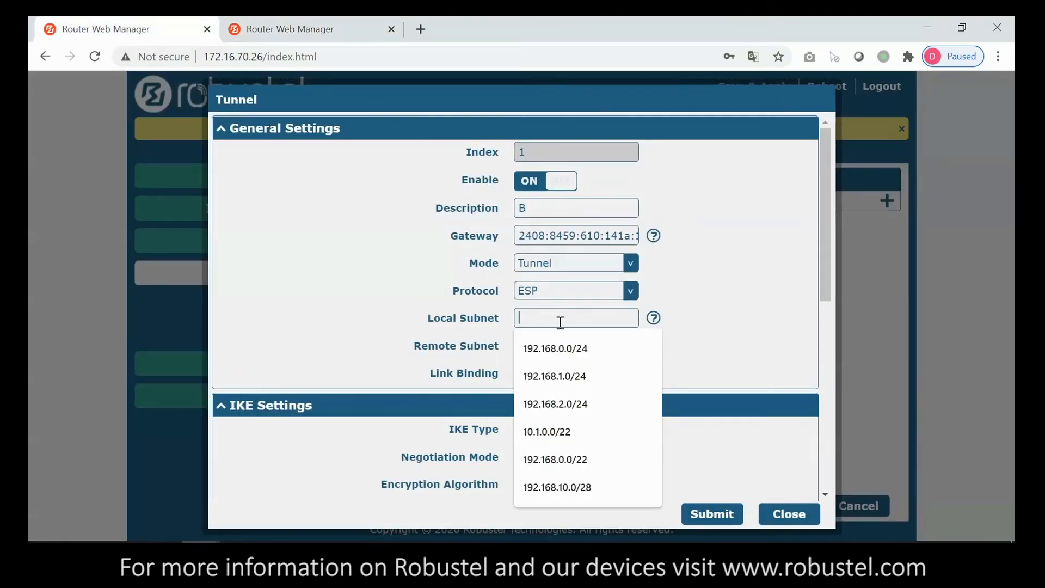
text(192.168.10.0/28)
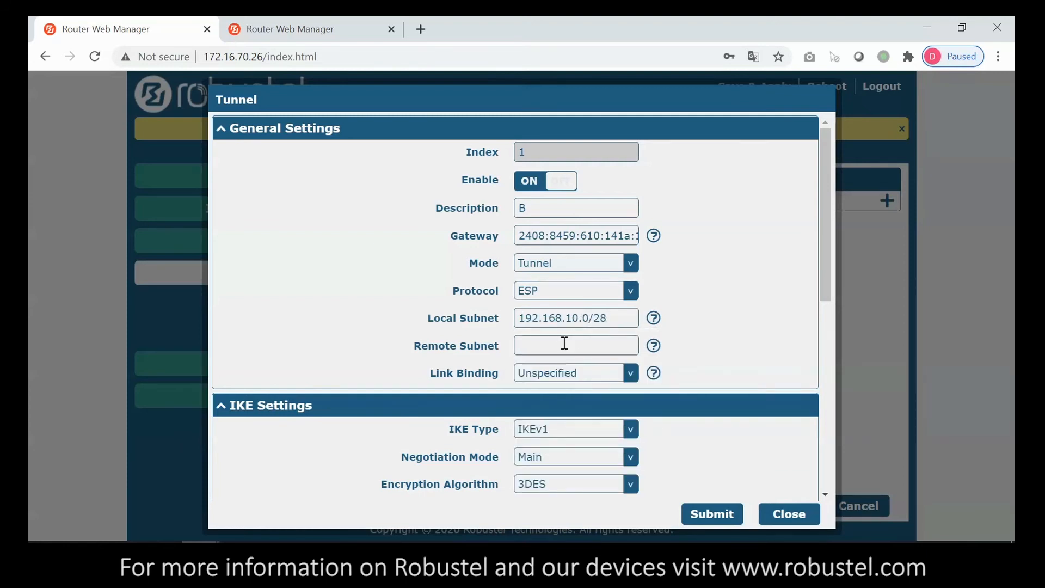
click(562, 345)
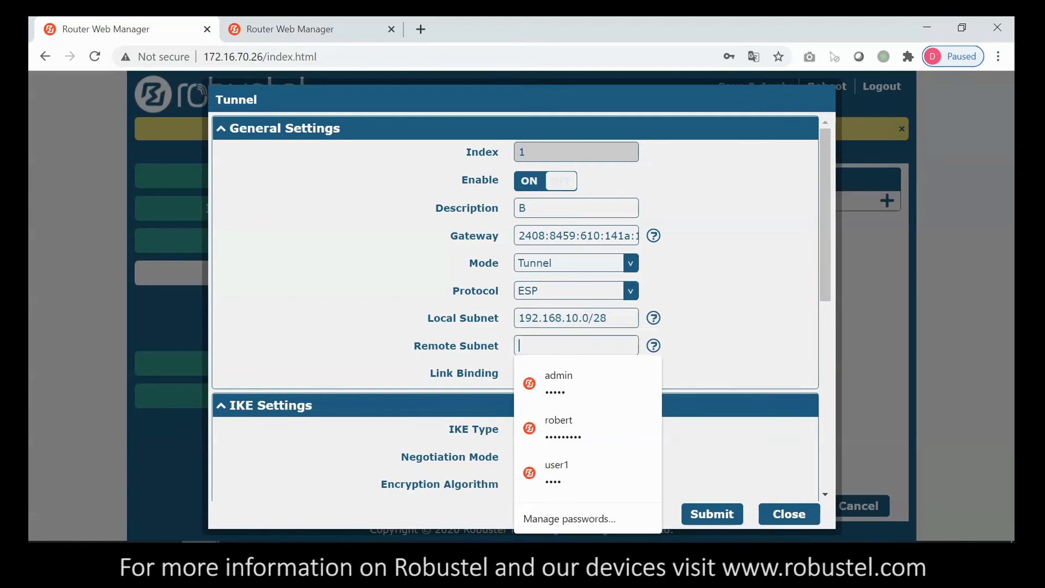
text(192.)
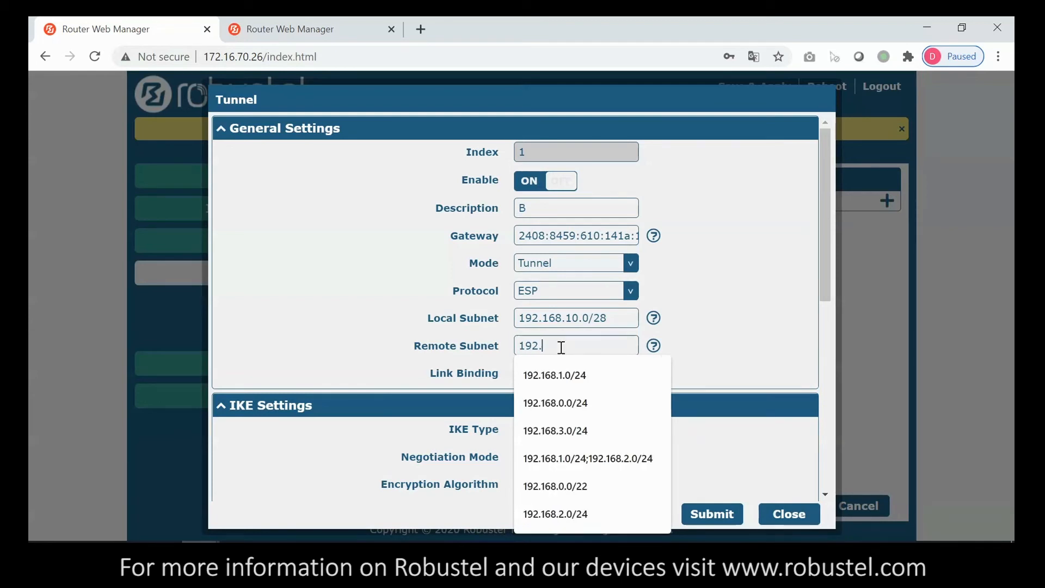
text(168.0.0/)
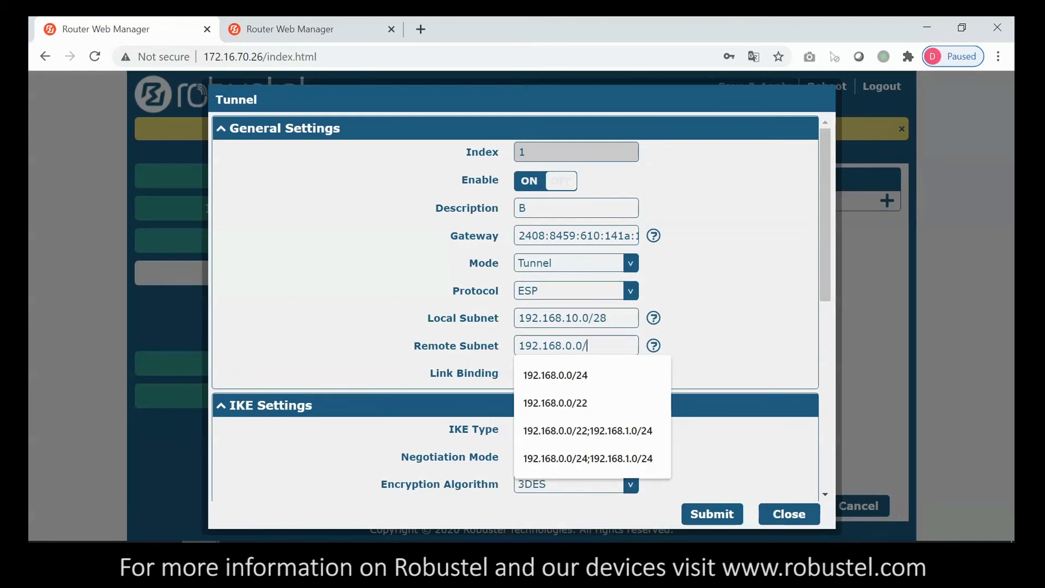
text(24)
click(702, 345)
click(613, 373)
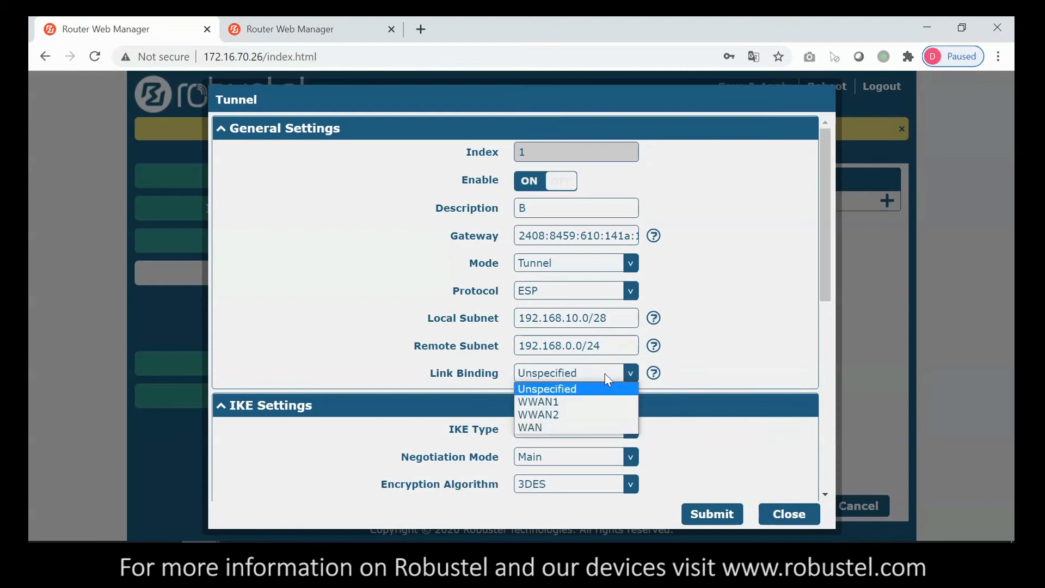
click(566, 412)
- Enter tunnel B's pre-shared key and submit the tunnel
scroll(704, 361, down, 4)
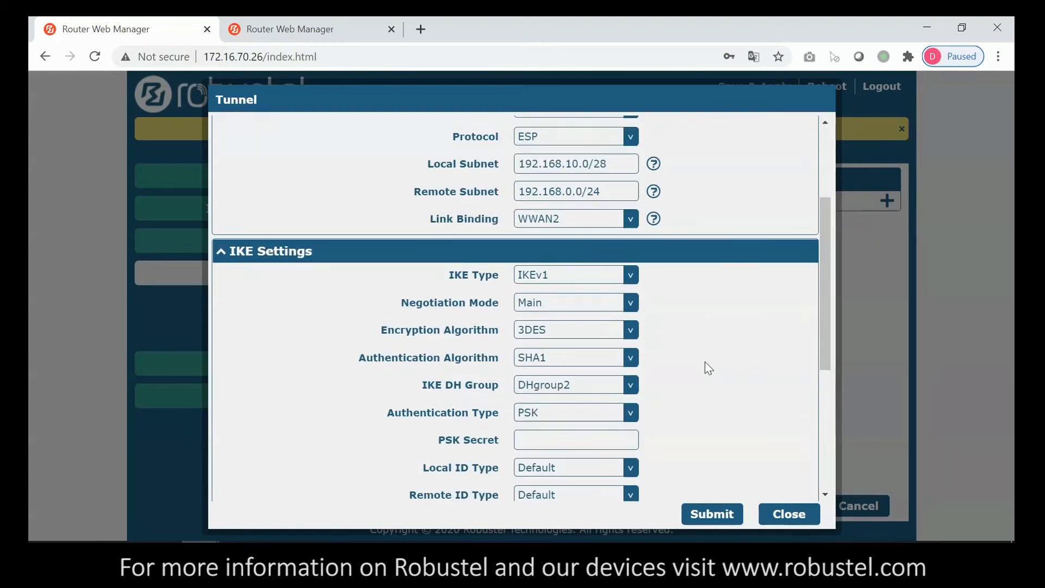
click(573, 363)
text(123456)
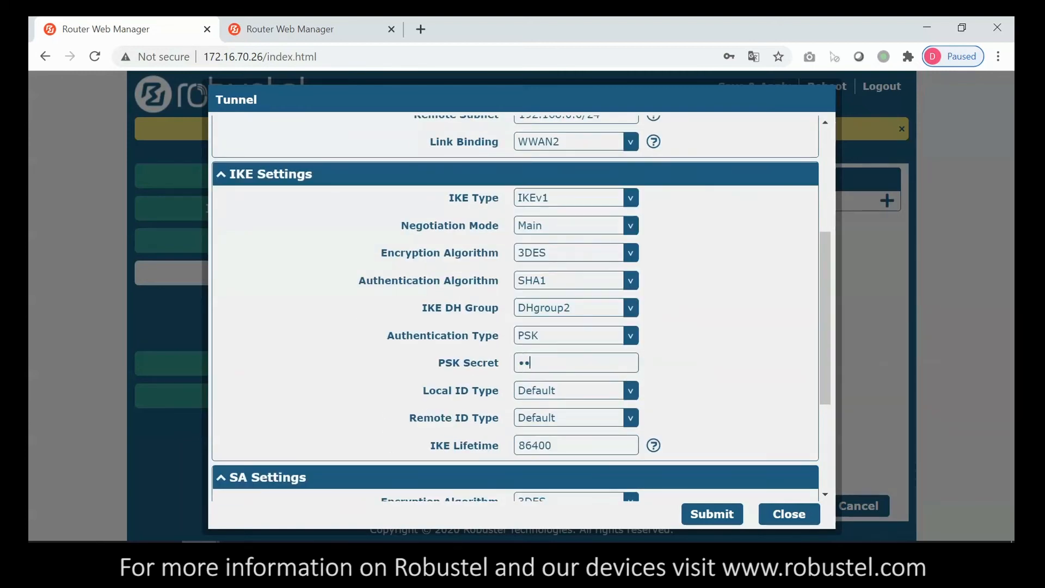
scroll(730, 379, down, 3)
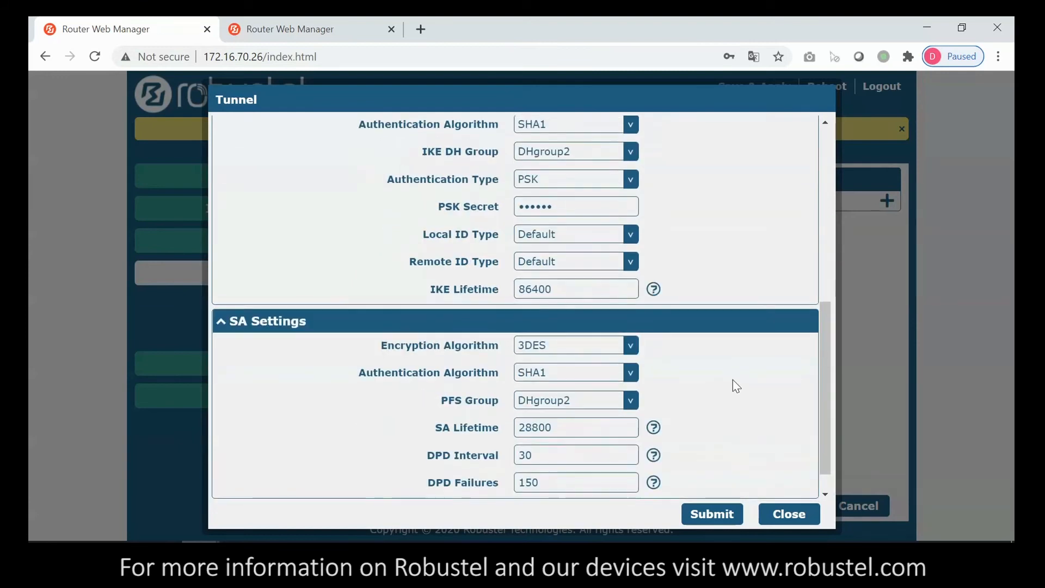
scroll(699, 479, down, 2)
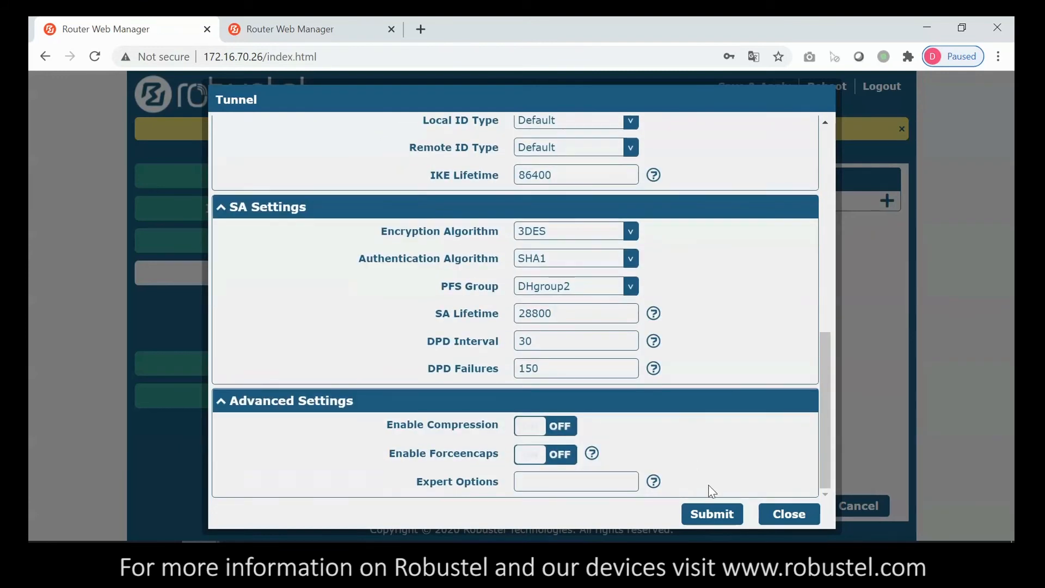
click(710, 514)
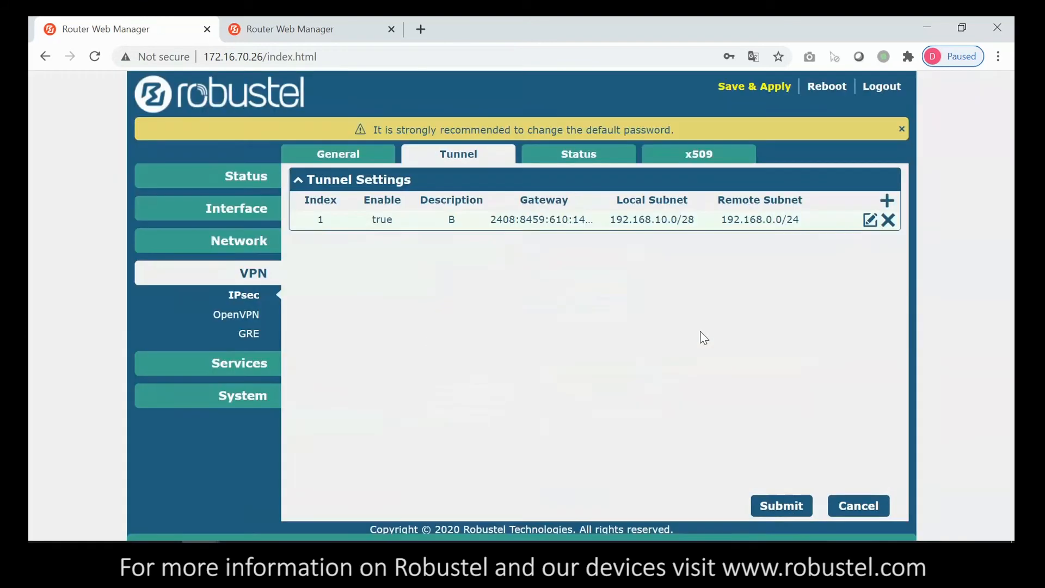
- Save and apply tunnel B, verify it shows Connected, then go to the 192.168.0.1 router's IPsec settings
click(741, 94)
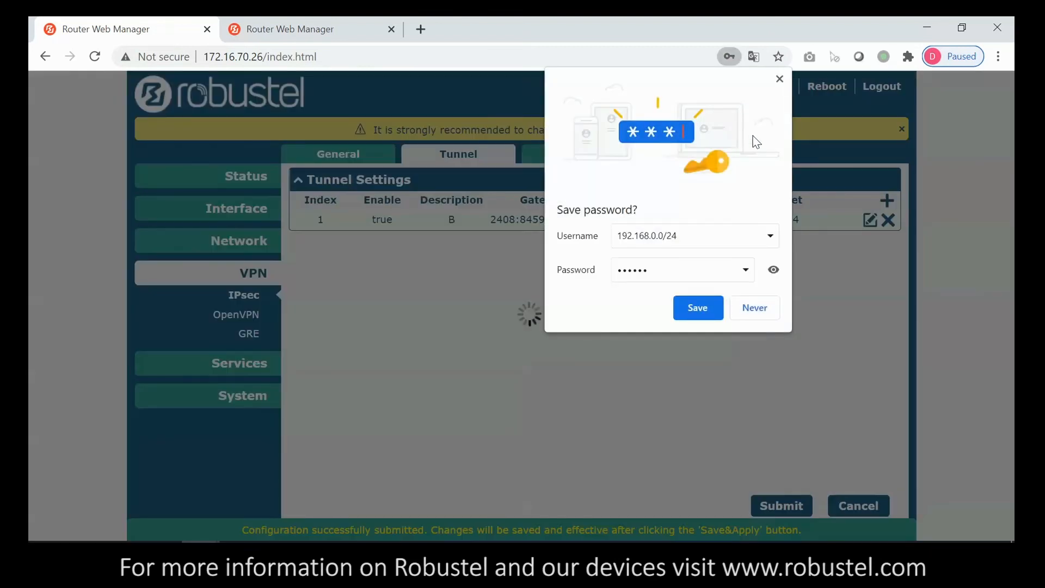
click(779, 79)
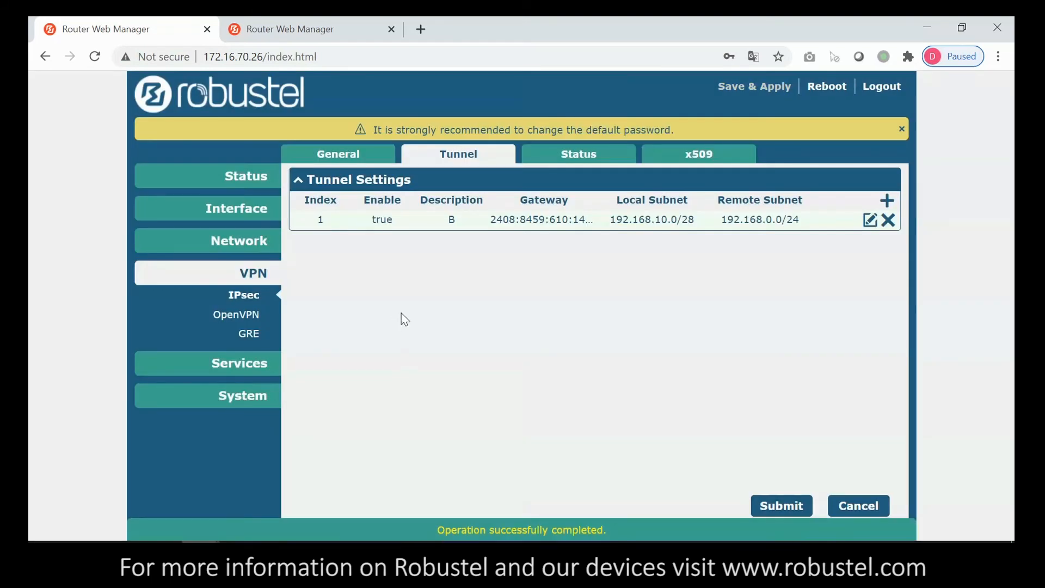
click(549, 160)
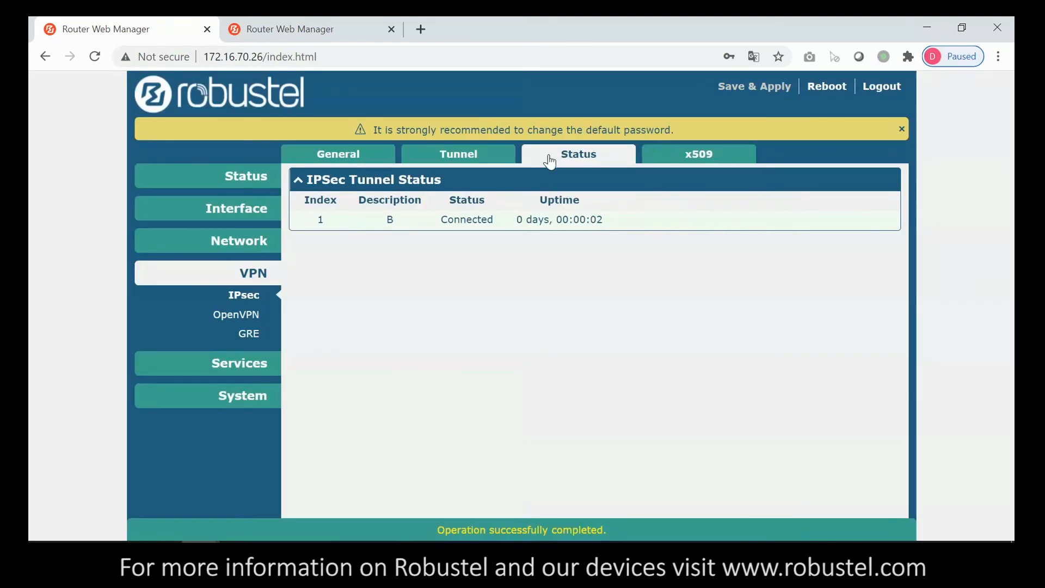
drag(439, 219, 493, 220)
click(466, 312)
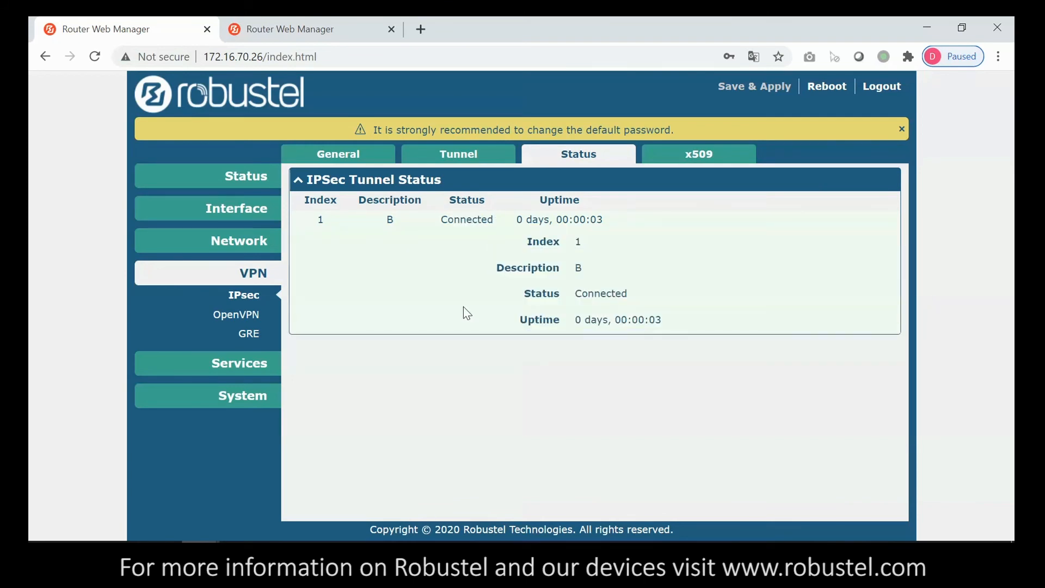
click(592, 159)
click(272, 29)
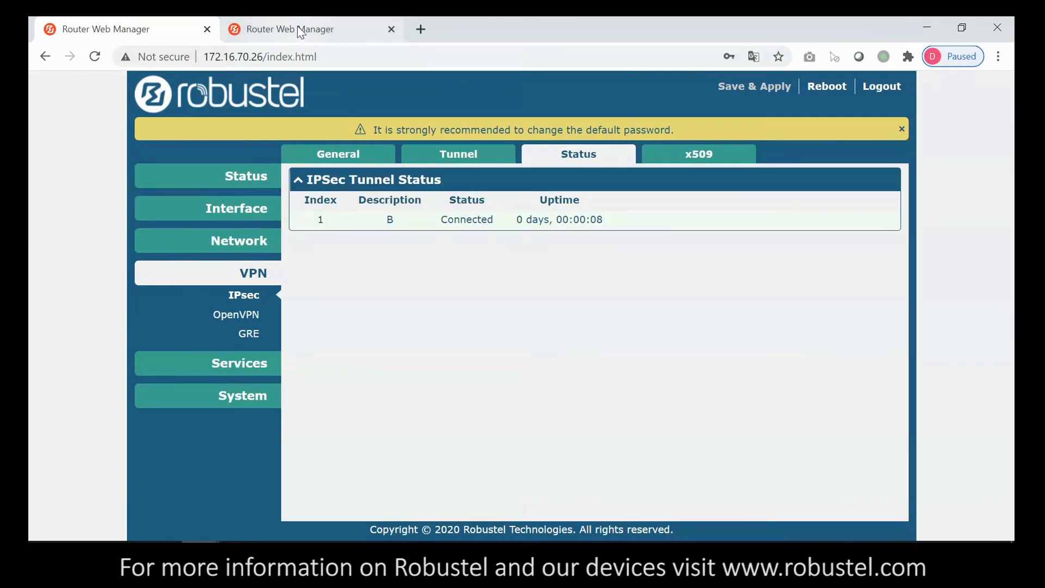
click(240, 284)
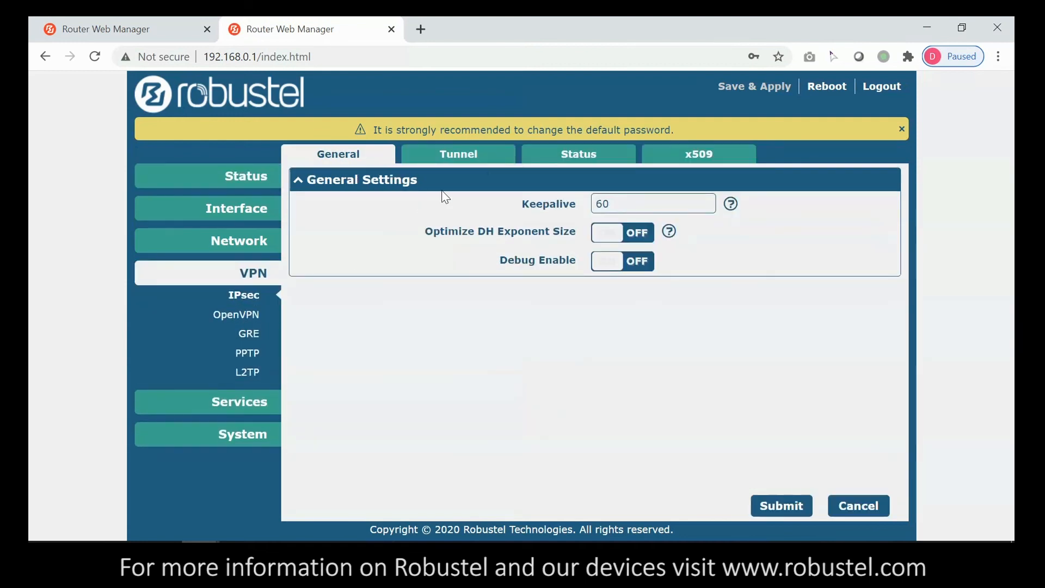
- Confirm tunnel A shows Connected in the IPsec Status view
click(544, 159)
click(514, 228)
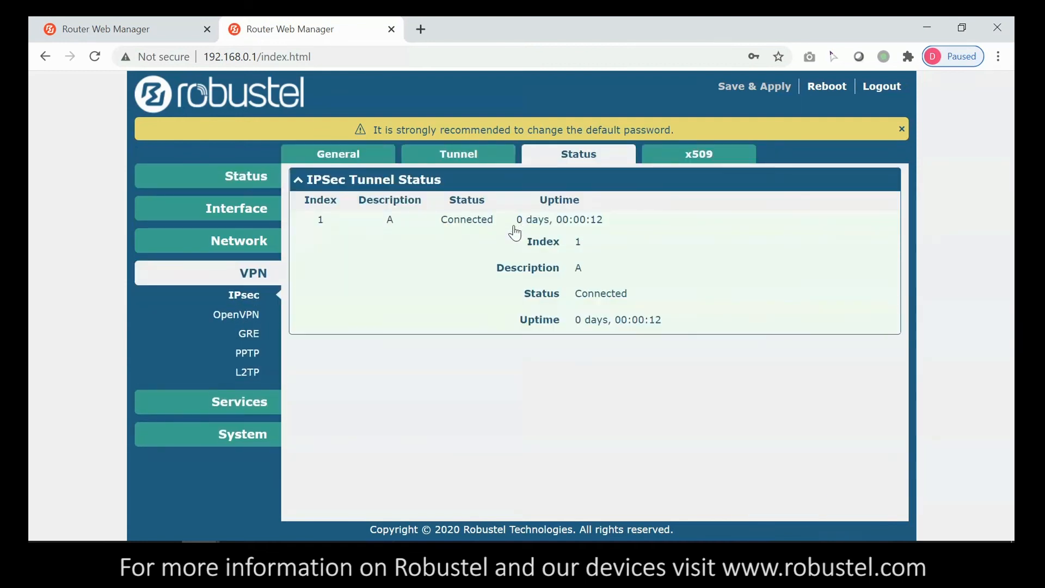
click(513, 229)
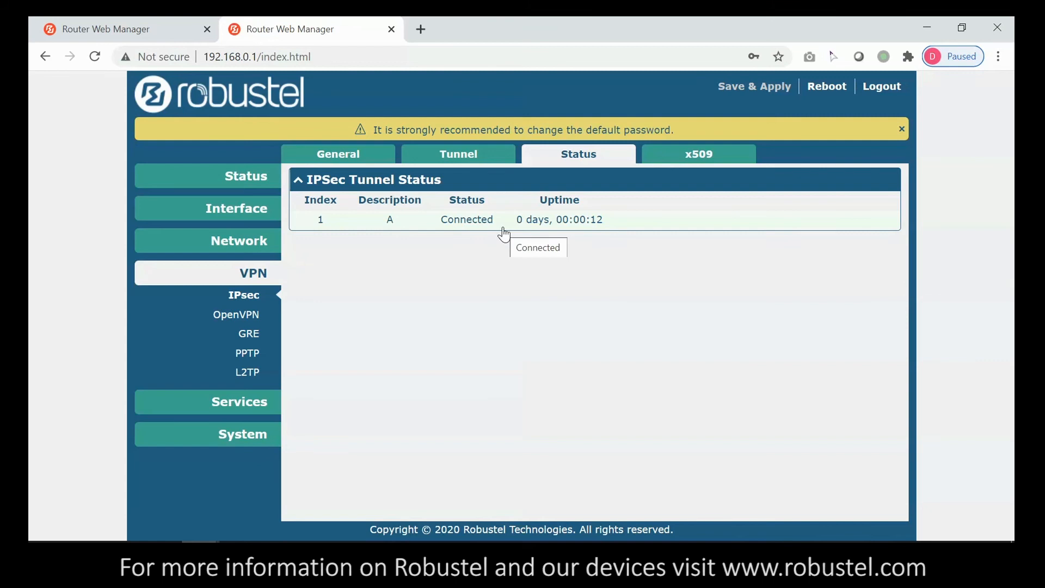
- Select the LAN address 192.168.0.1 on the Interface > LAN page
click(272, 435)
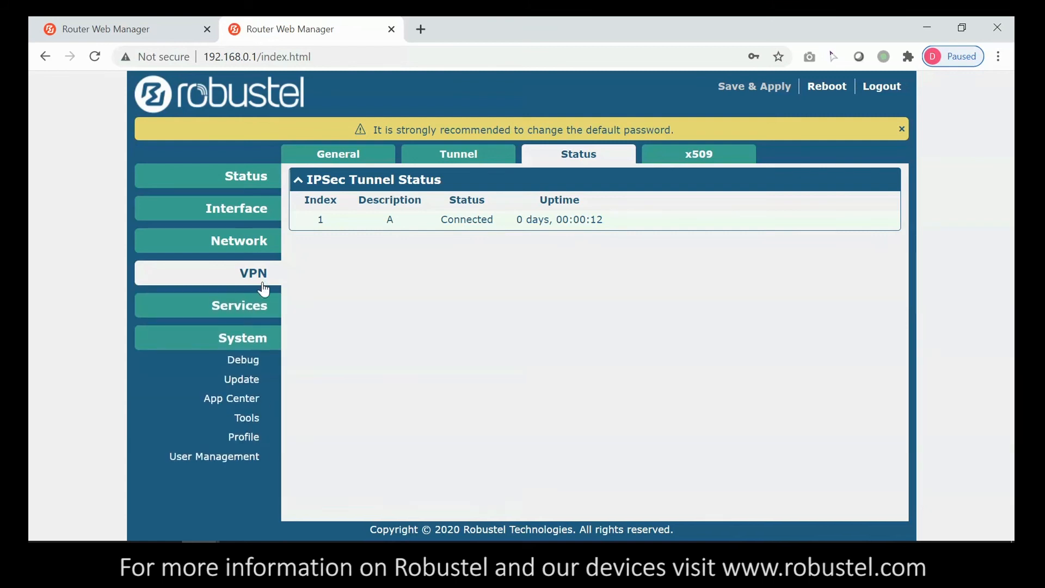
click(269, 242)
click(248, 250)
drag(456, 219, 490, 221)
click(490, 221)
drag(424, 219, 488, 223)
key(ctrl+c)
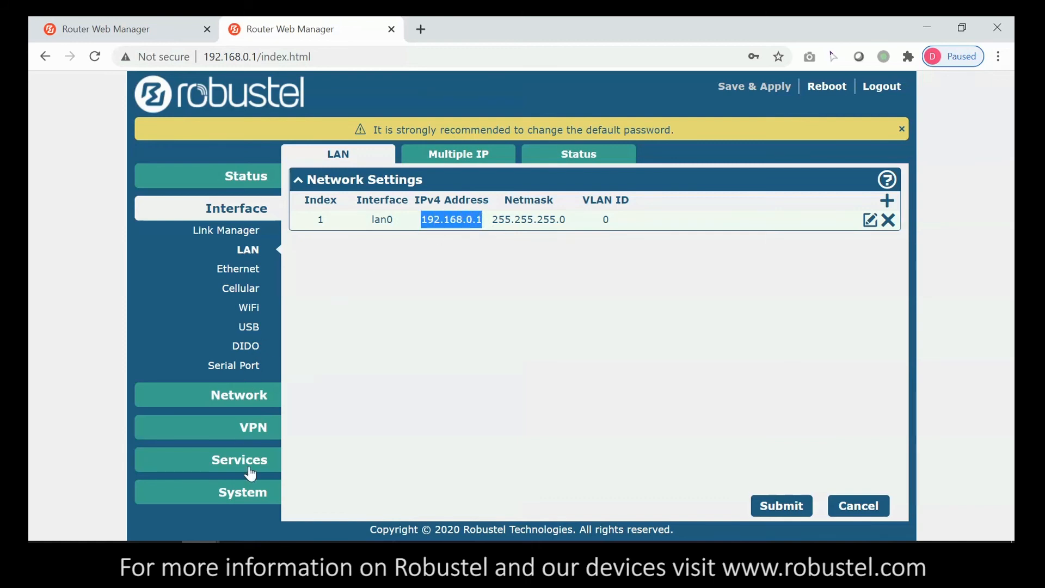
click(249, 491)
- In the Ping tool, set Local IP 192.168.0.1 and target 192.168.10.1, and run the ping
click(244, 420)
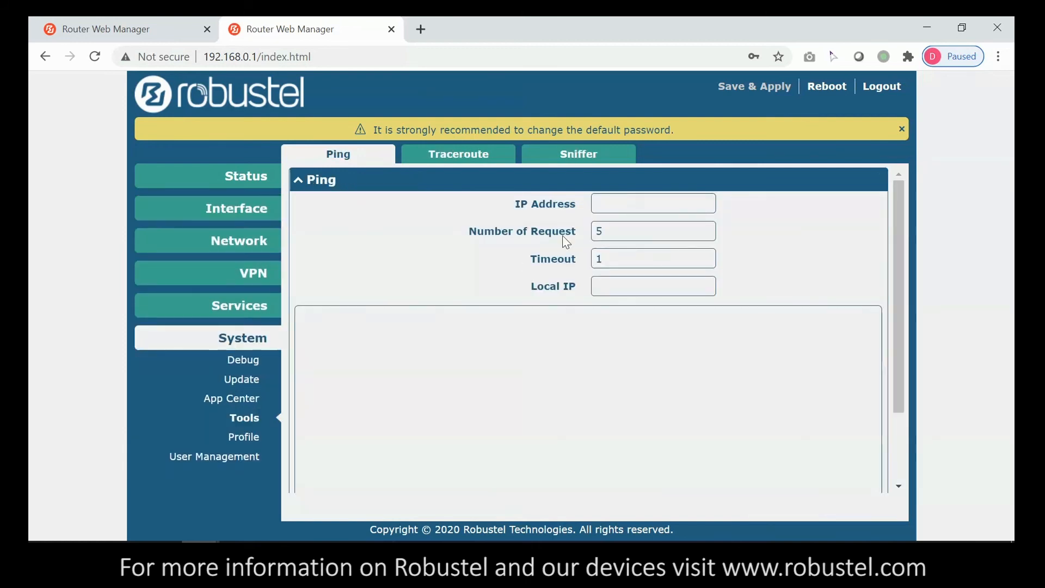
click(613, 283)
key(ctrl+v)
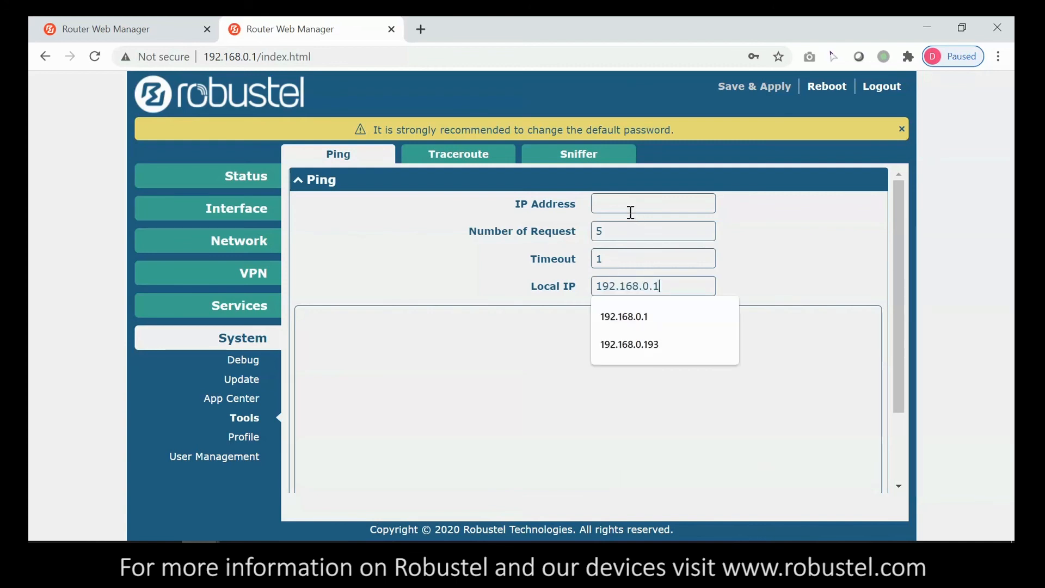
click(628, 208)
click(632, 261)
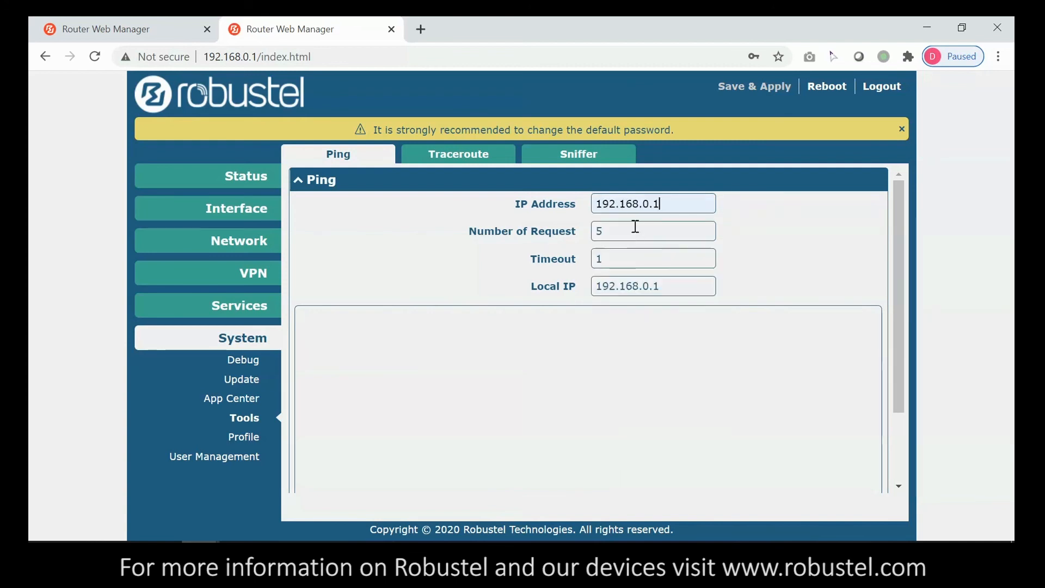
click(642, 205)
text(1)
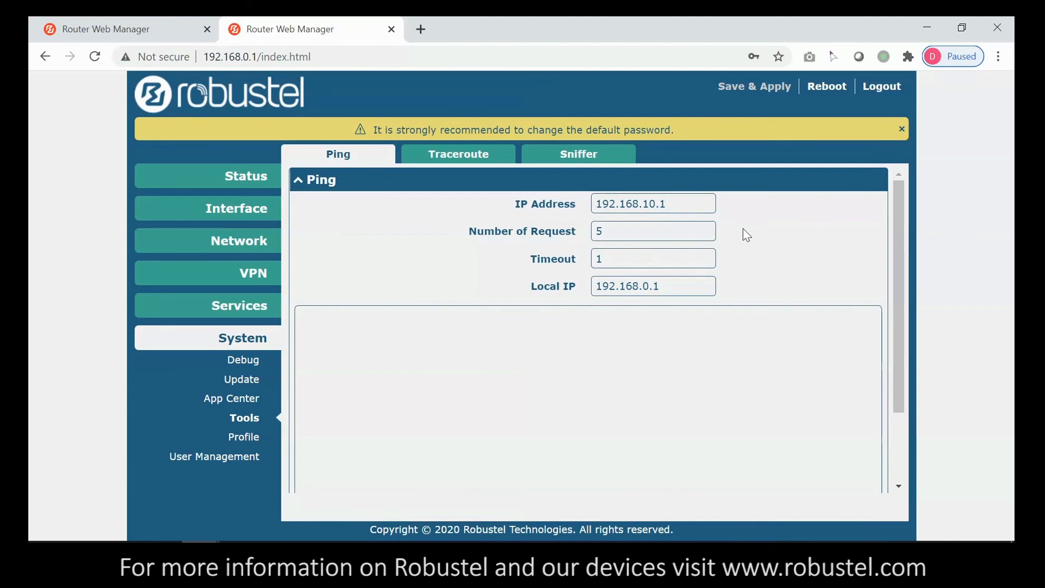
click(661, 202)
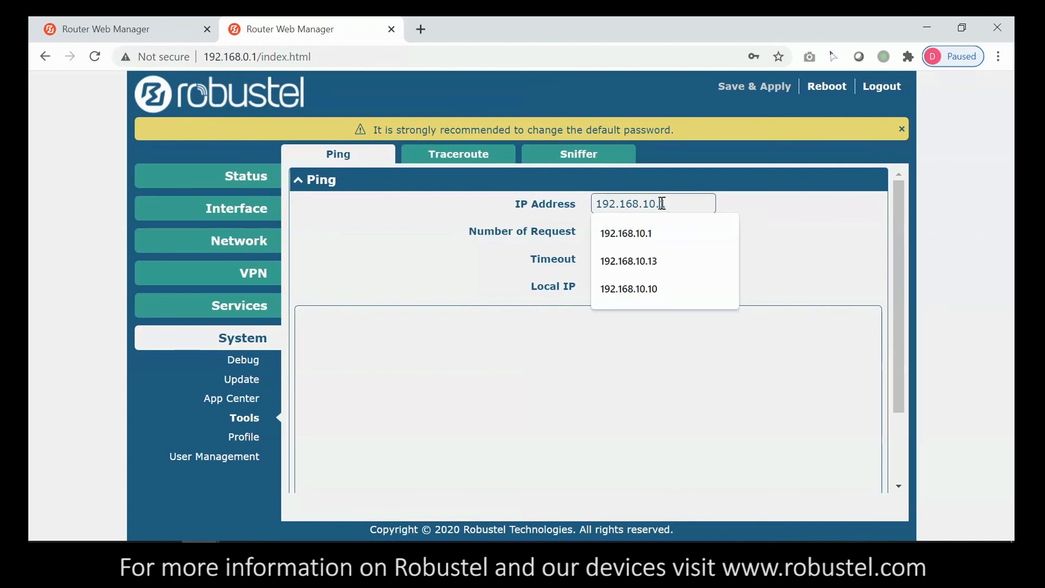
click(784, 243)
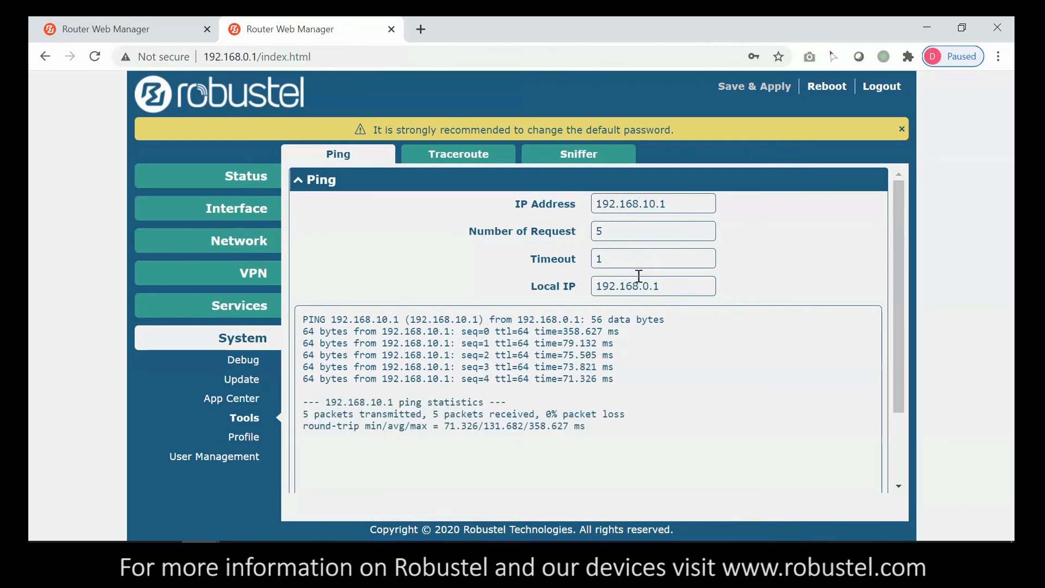
- Run ping 192.168.10.1 from a Windows cmd prompt
key(super+r)
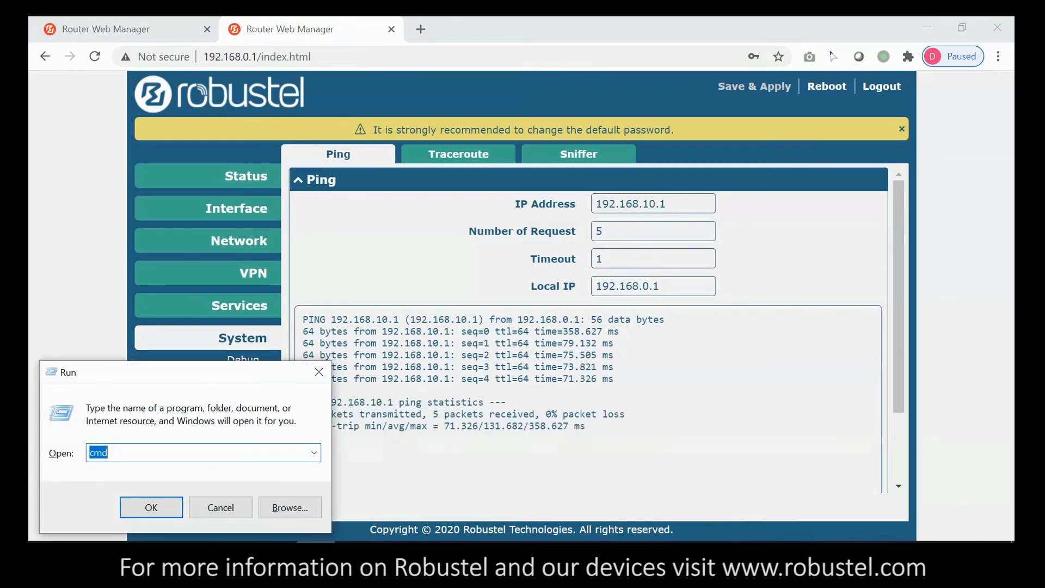
key(Return)
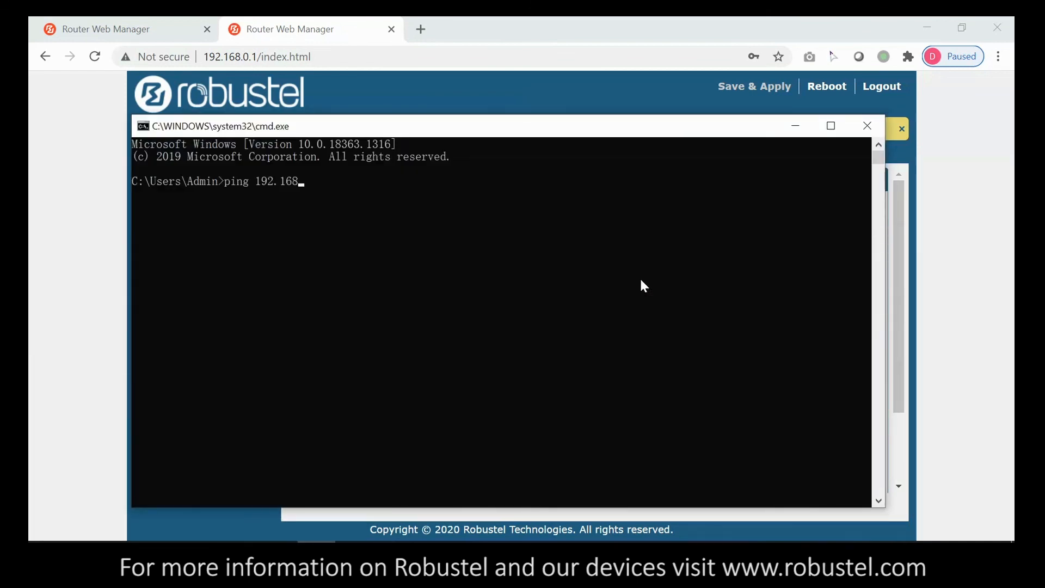
key(Return)
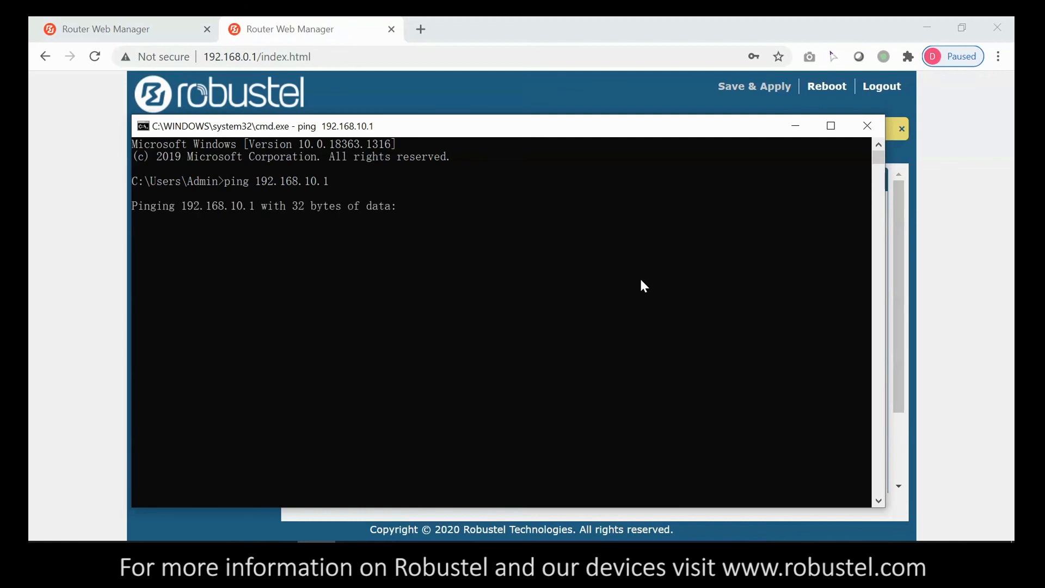